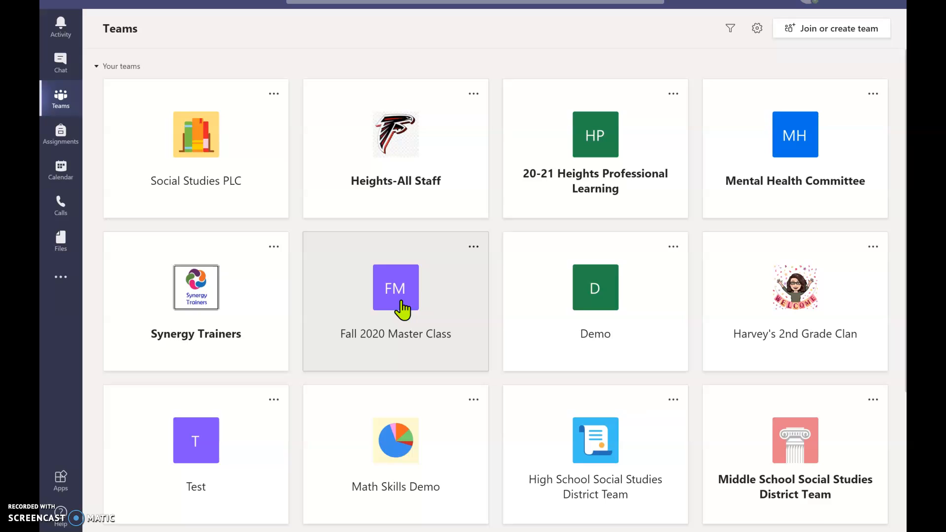
- Open the Demo team's Class Notebook, enlarge it to the full window and show its section and page navigation
left_click(579, 292)
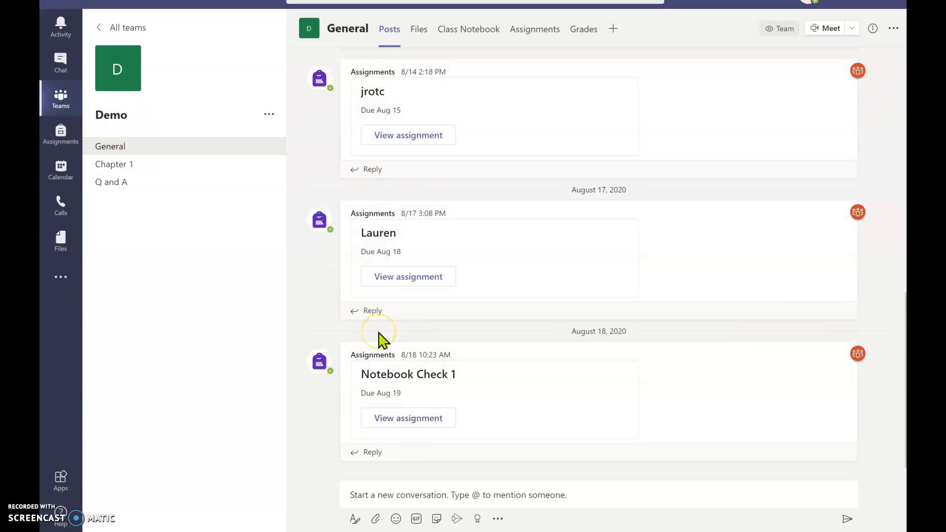
left_click(465, 36)
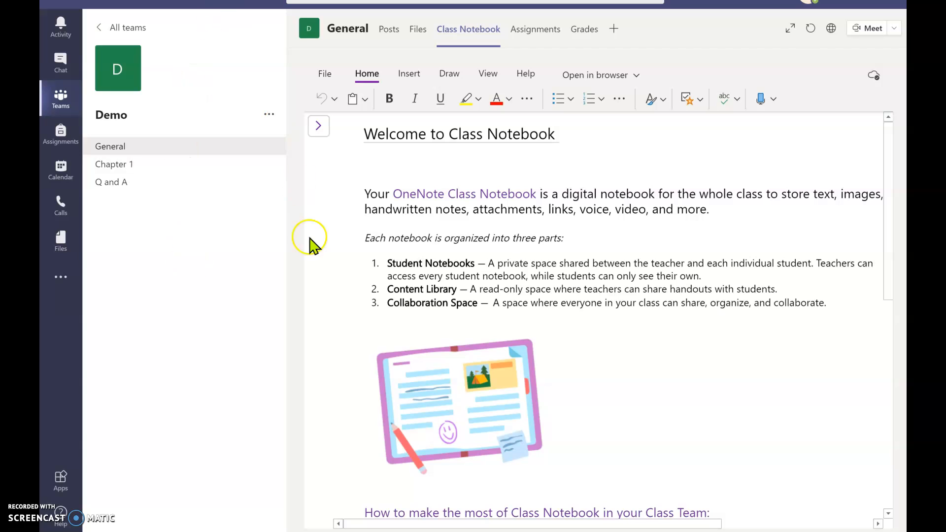
left_click(791, 30)
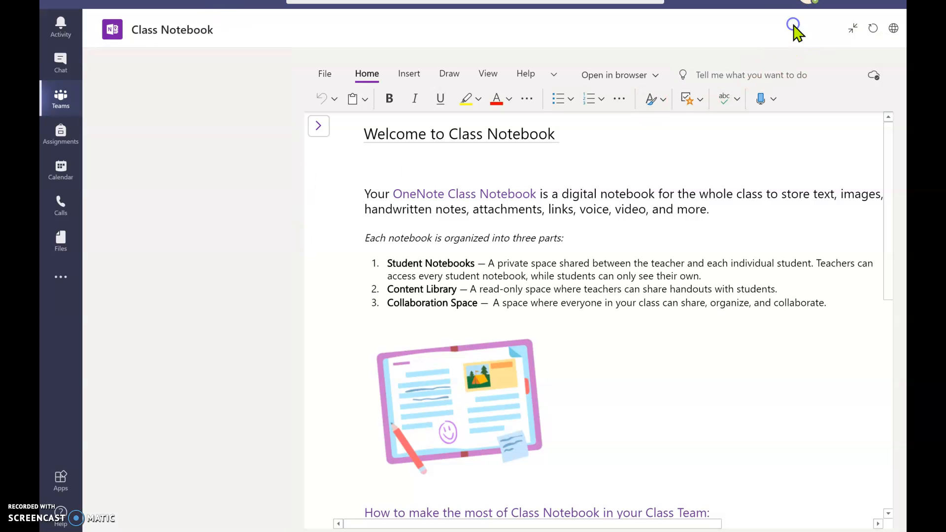
left_click(118, 133)
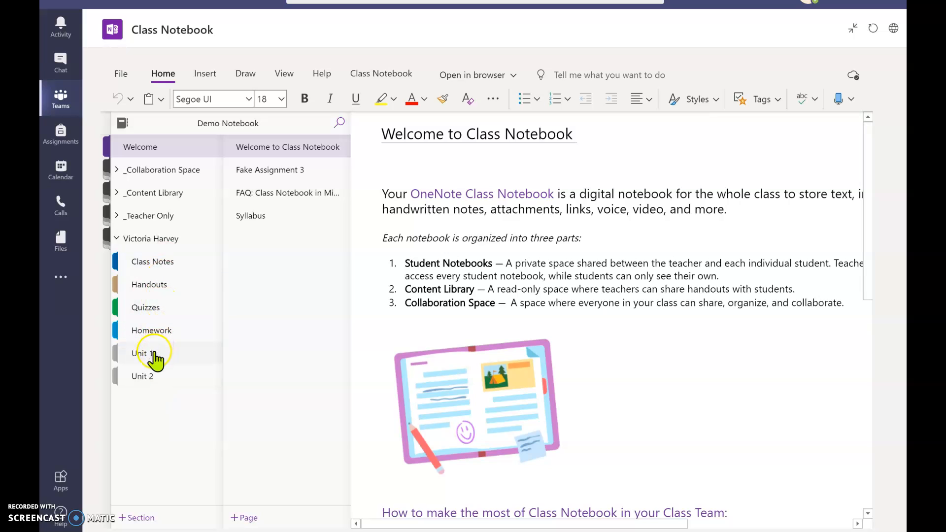
- Change the section colour of Unit 2 in the student's notebook to Purple Mist
left_click(145, 378)
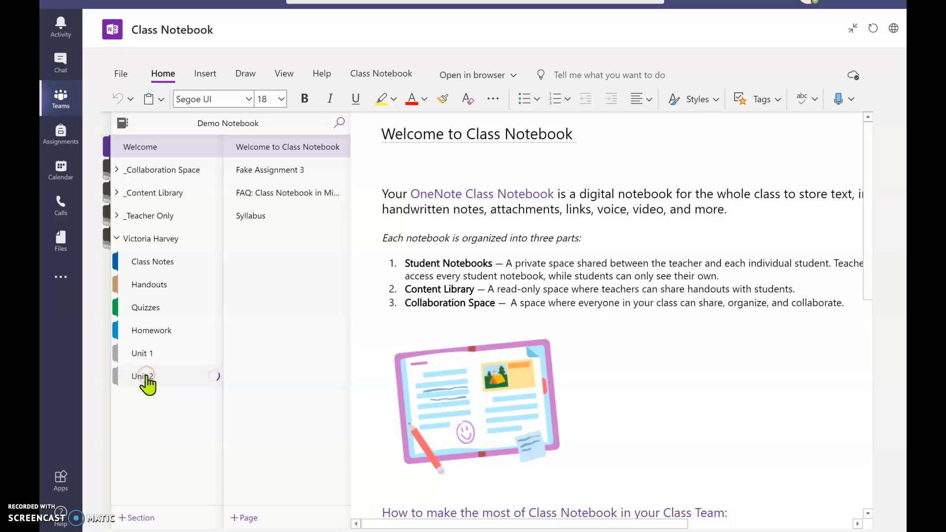
right_click(147, 377)
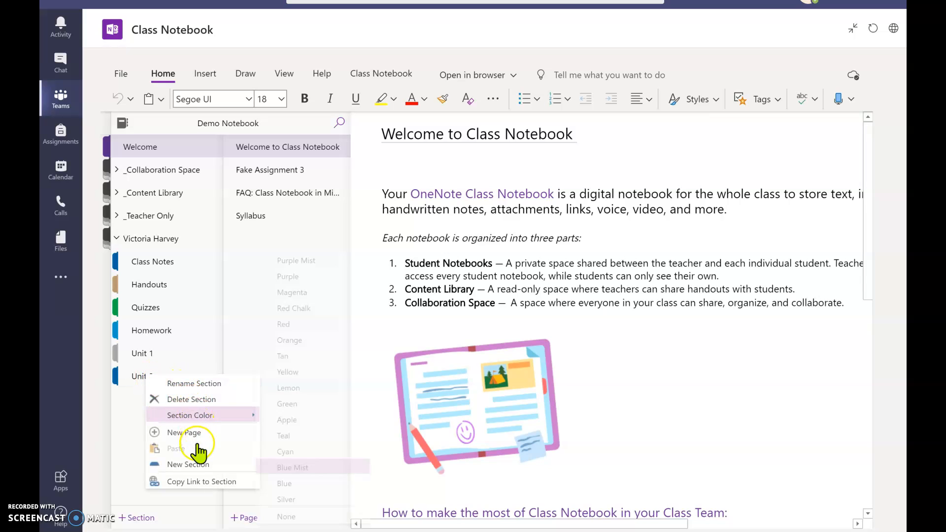
mouse_move(201, 417)
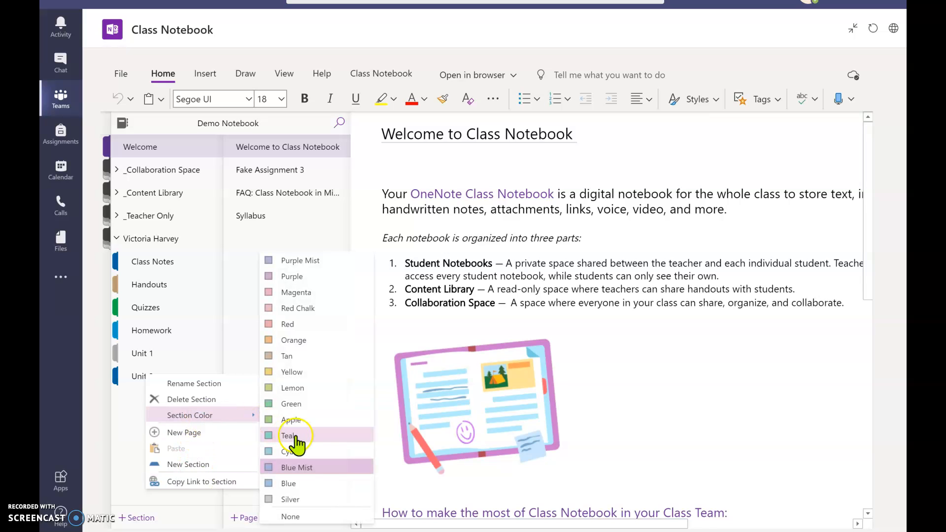
left_click(295, 262)
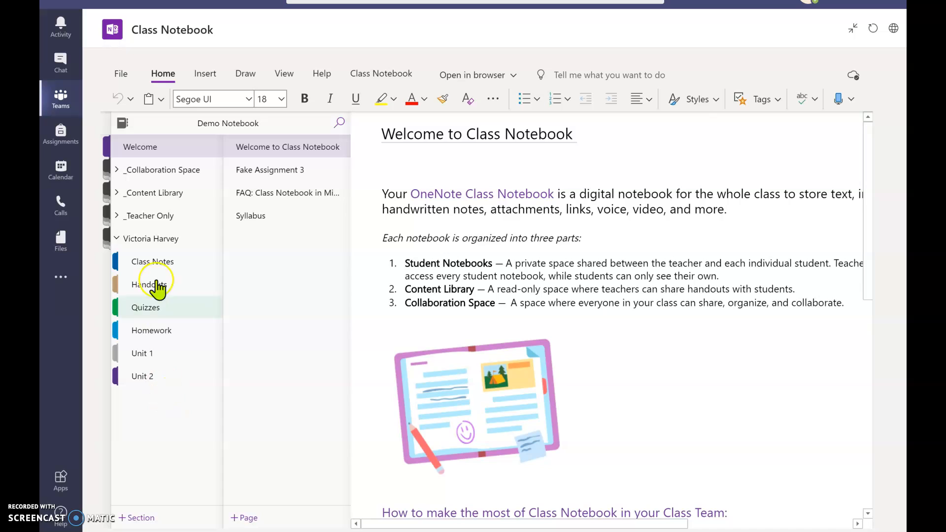
- Expand the _Teacher Only section group and open its introductory section on using the teacher-only space
left_click(143, 376)
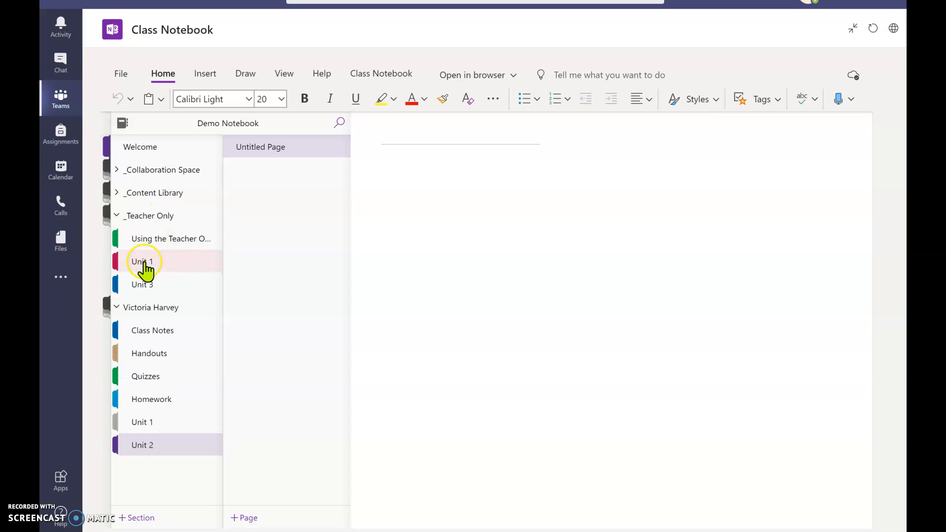
left_click(155, 241)
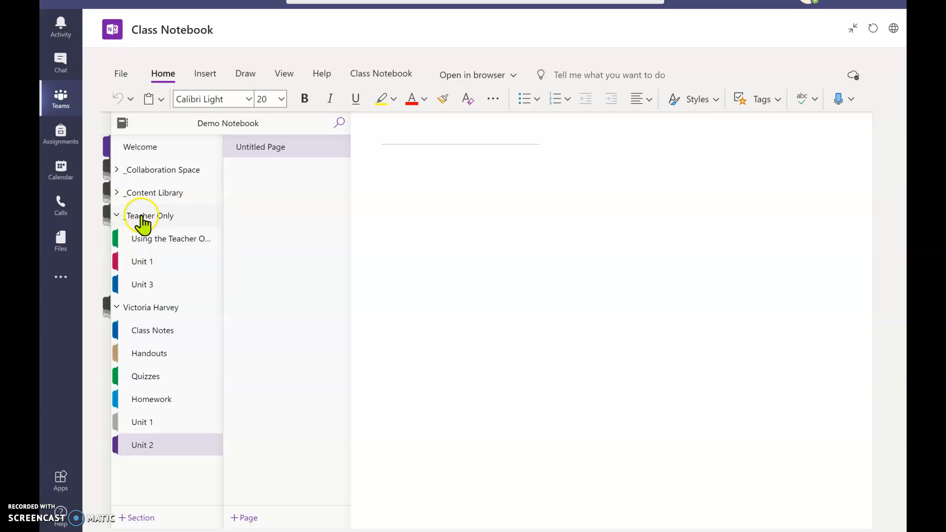
left_click(145, 211)
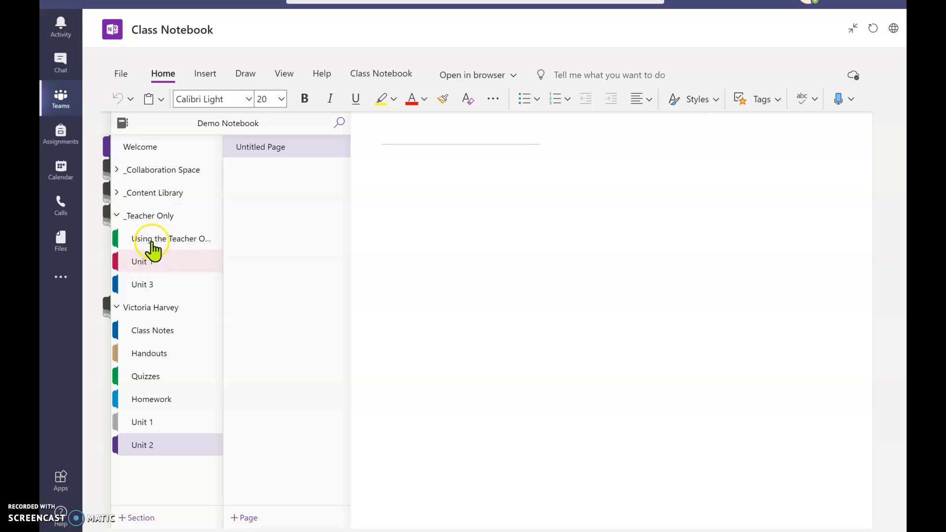
left_click(147, 212)
left_click(149, 212)
left_click(143, 241)
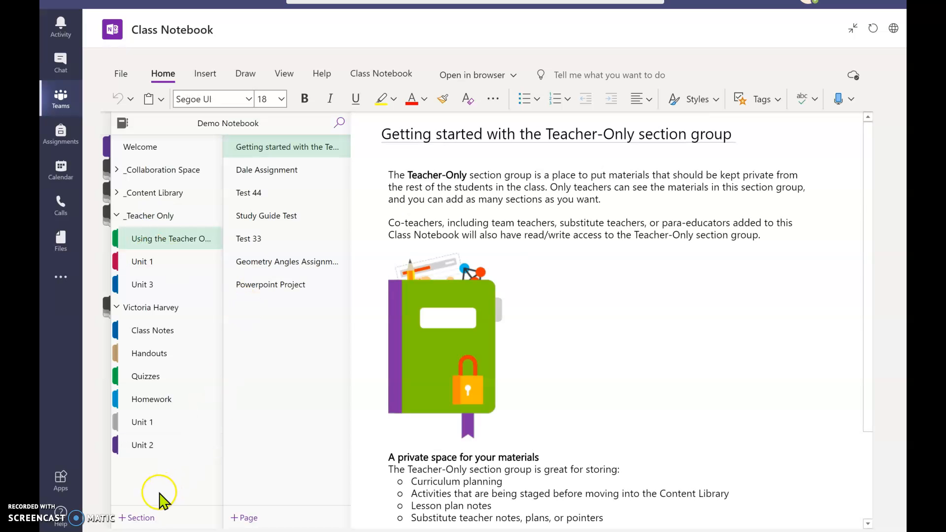
- Add a section named Unit 2 to the _Teacher Only group and place it between Unit 1 and Unit 3
left_click(133, 518)
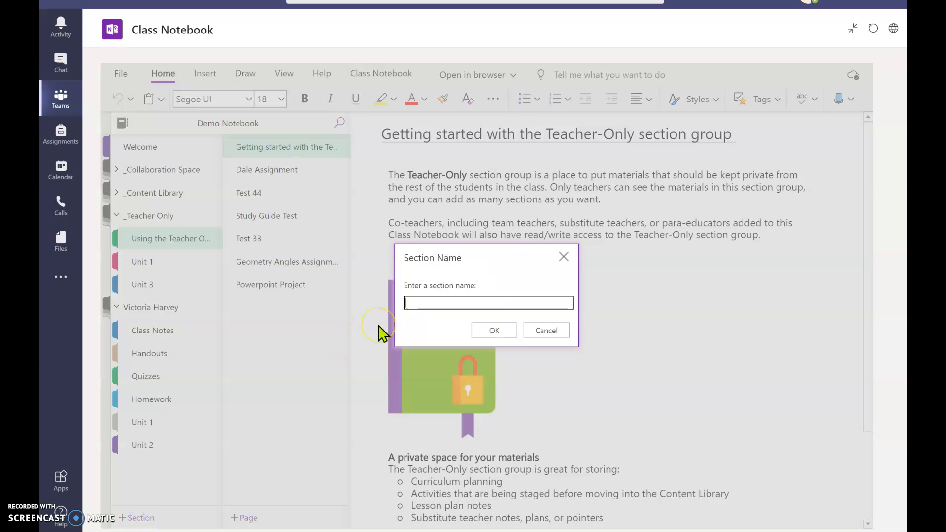
left_click(481, 329)
left_click(186, 277)
left_click_drag(150, 284, 148, 252)
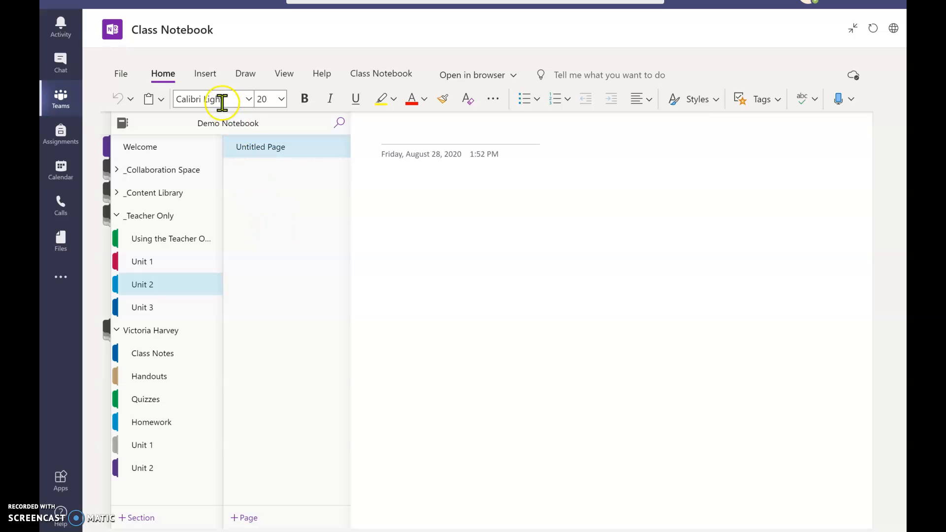
- Title the untitled page in the teacher-only Unit 2 section "My Big Pretend Assignment"
left_click(406, 132)
left_click(408, 140)
left_click(306, 146)
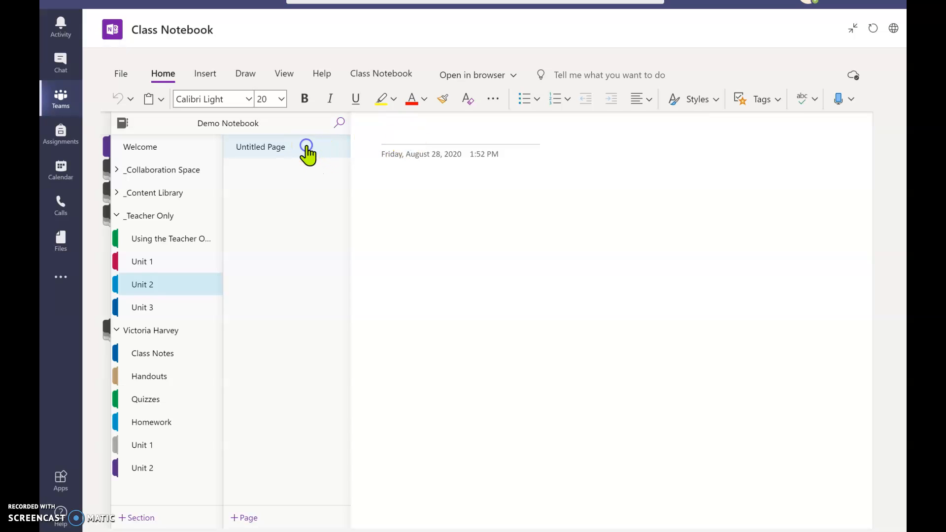
left_click(404, 138)
left_click(173, 129)
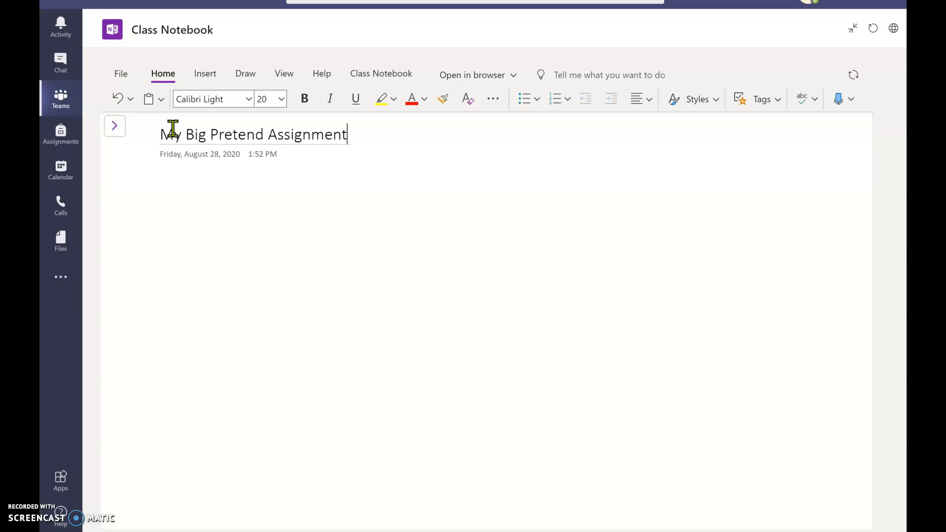
- Start inserting a file printout in the page body and open the file chooser
left_click(227, 192)
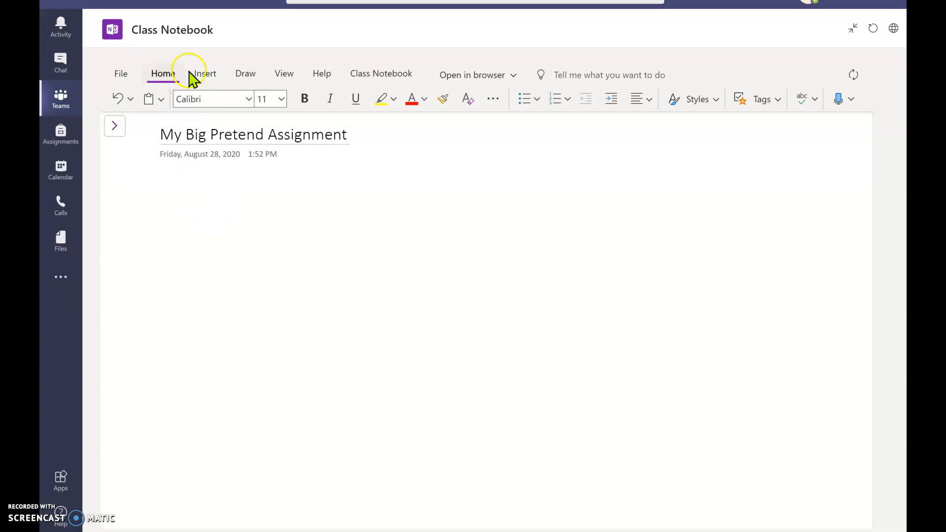
left_click(205, 75)
left_click(210, 99)
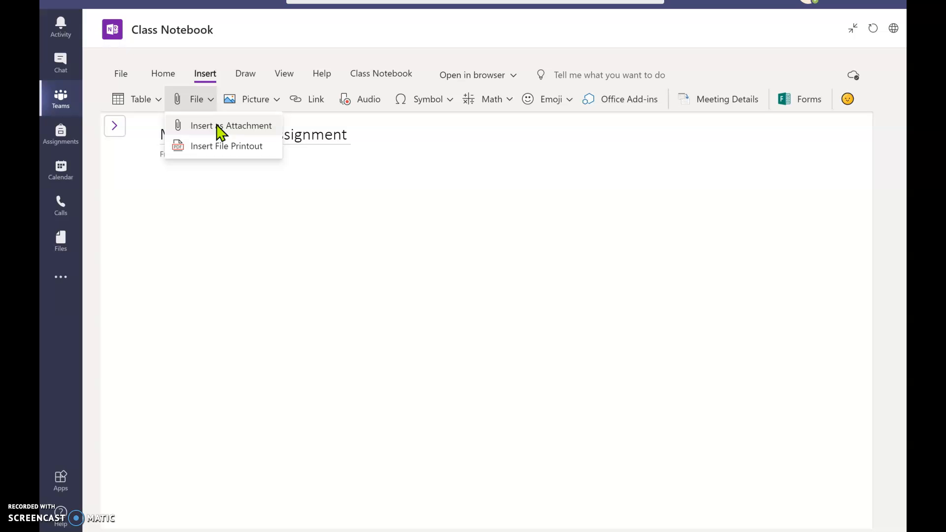
left_click(224, 148)
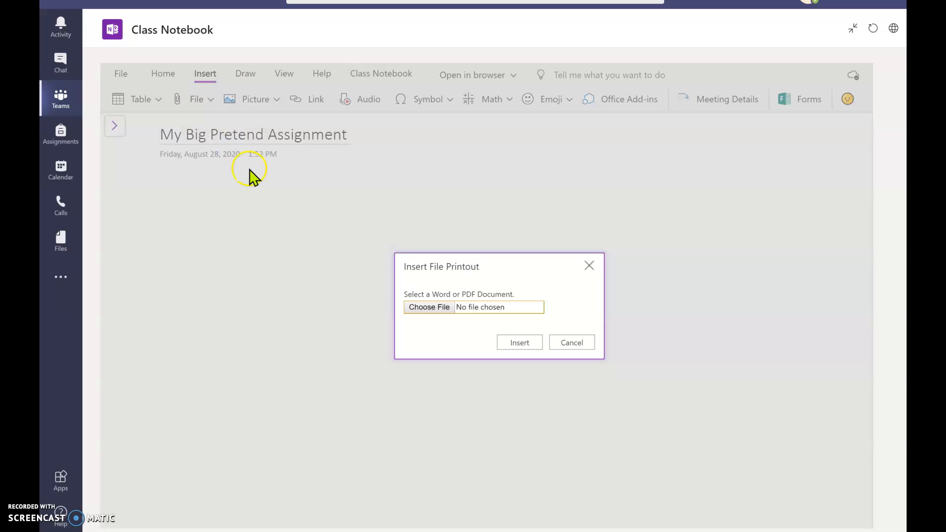
left_click(440, 312)
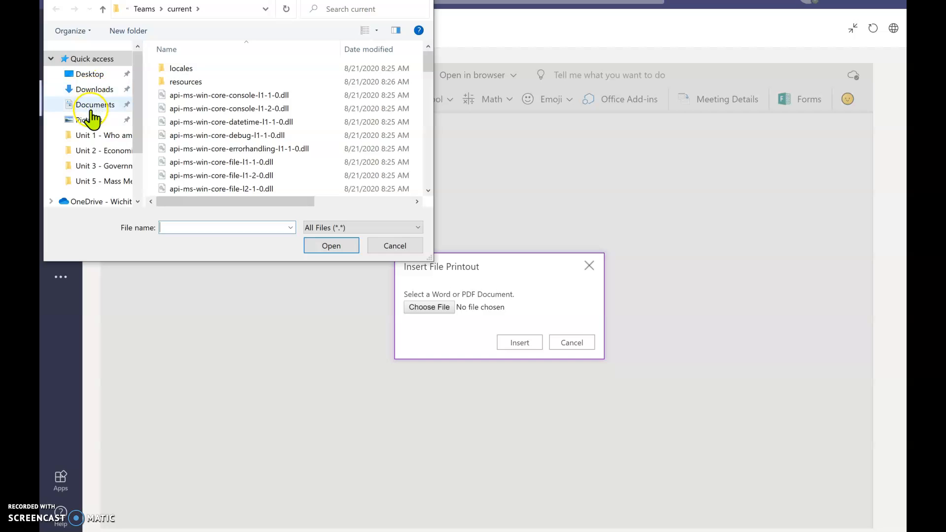
- Browse to the Sociology folder inside Old Desktop on OneDrive
left_click(90, 75)
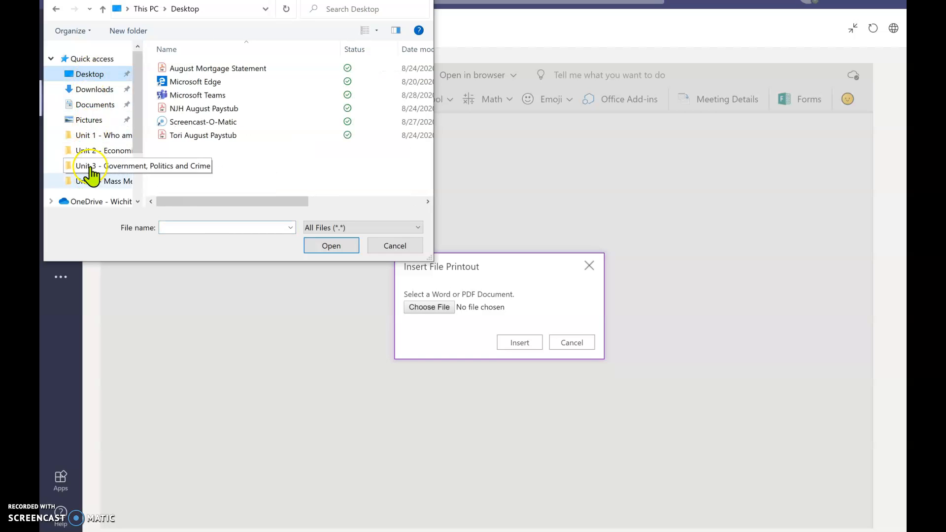
left_click(91, 201)
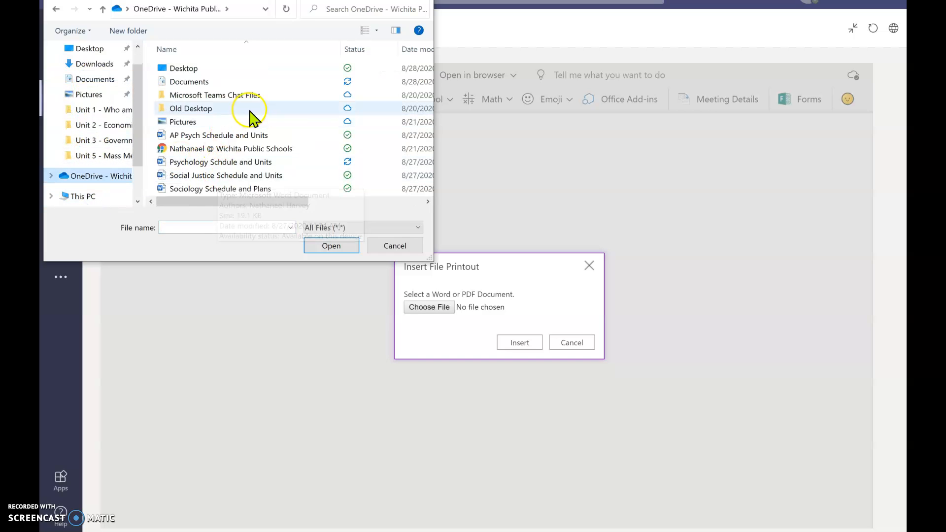
double_click(193, 109)
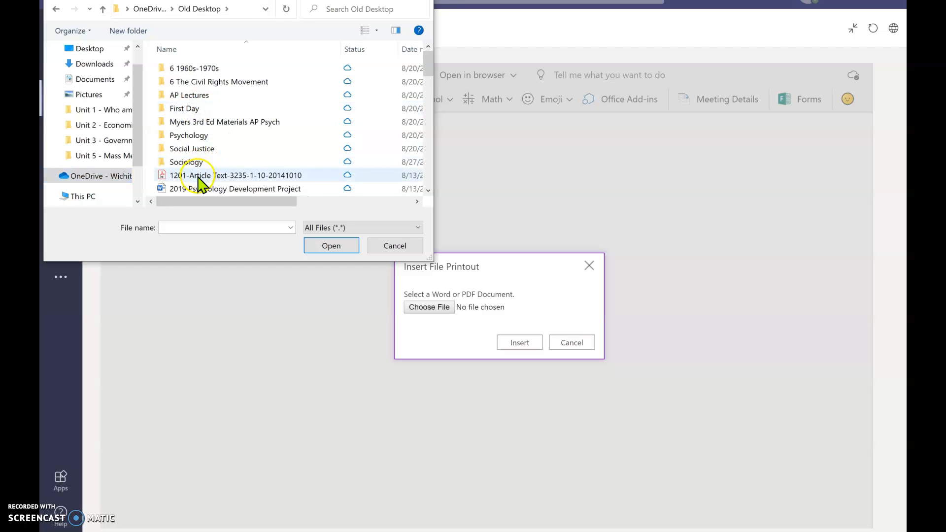
double_click(197, 163)
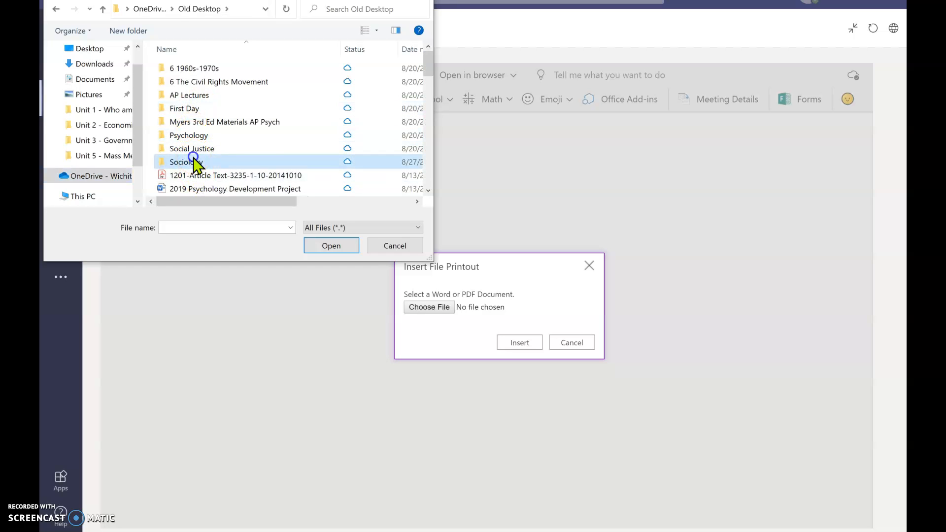
scroll(224, 170, "down", 3)
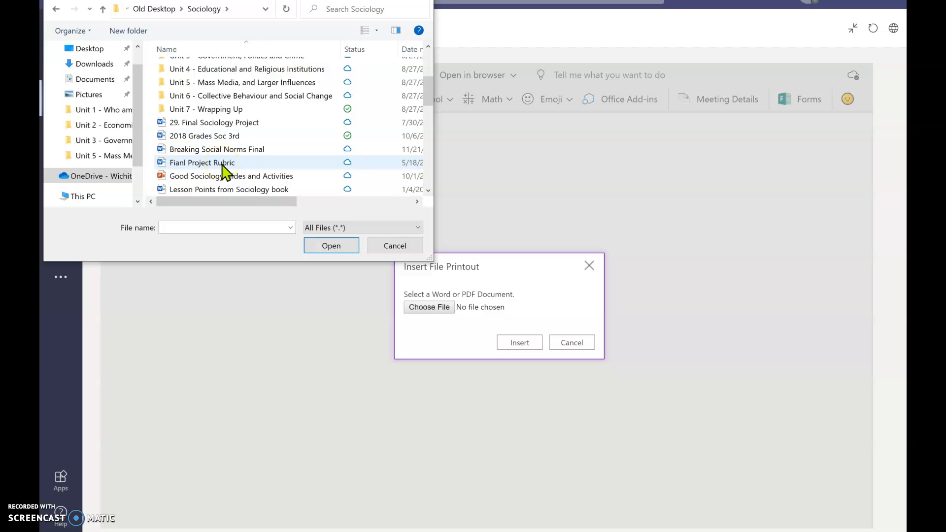
scroll(224, 173, "up", 1)
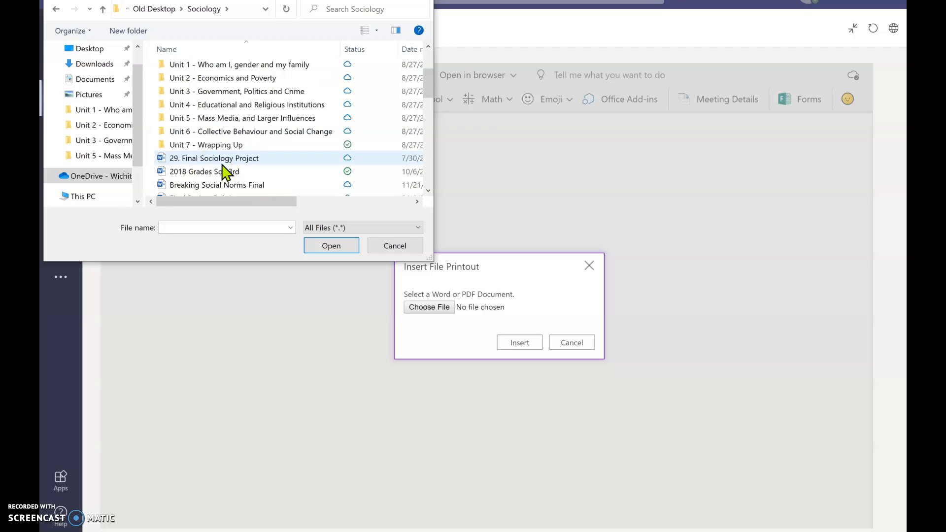
- Insert the Religion flyer document from the Unit 4 - Educational and Religious Institutions folder as a printout
left_click(229, 114)
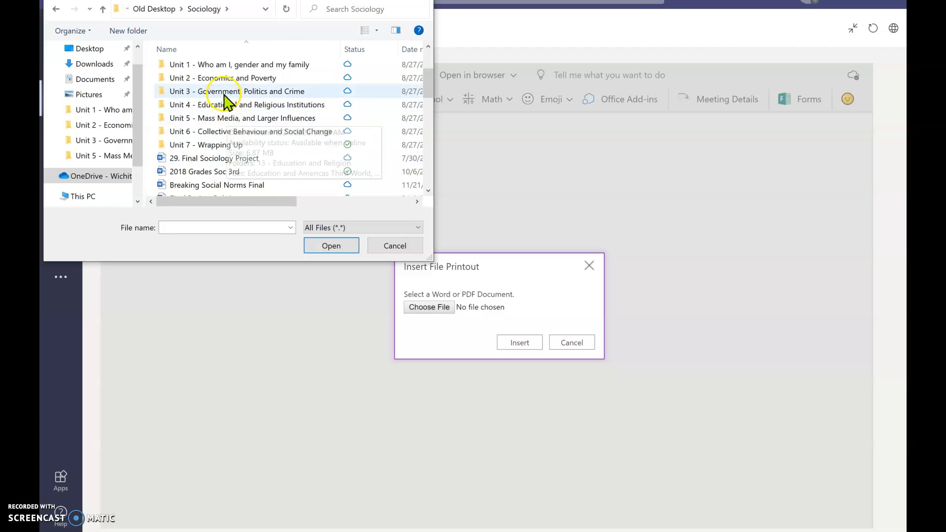
double_click(226, 106)
left_click(206, 136)
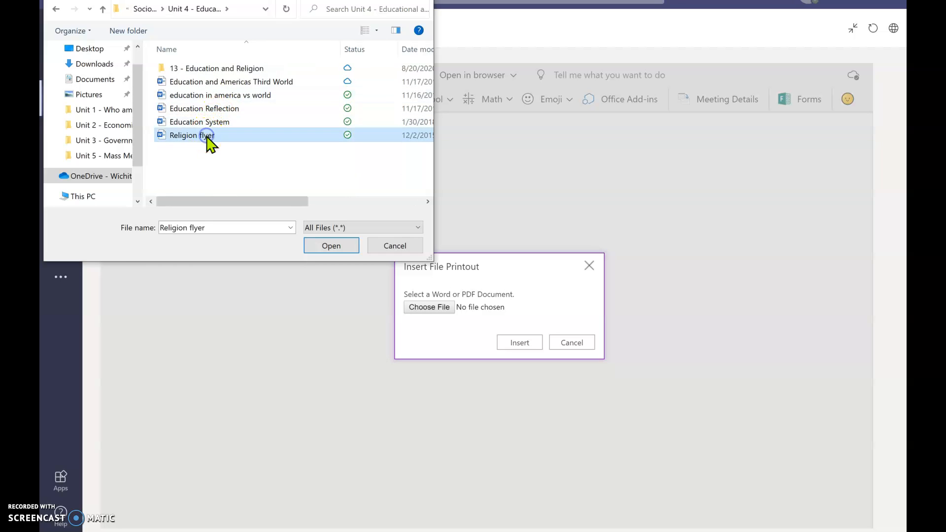
left_click(337, 248)
left_click(520, 344)
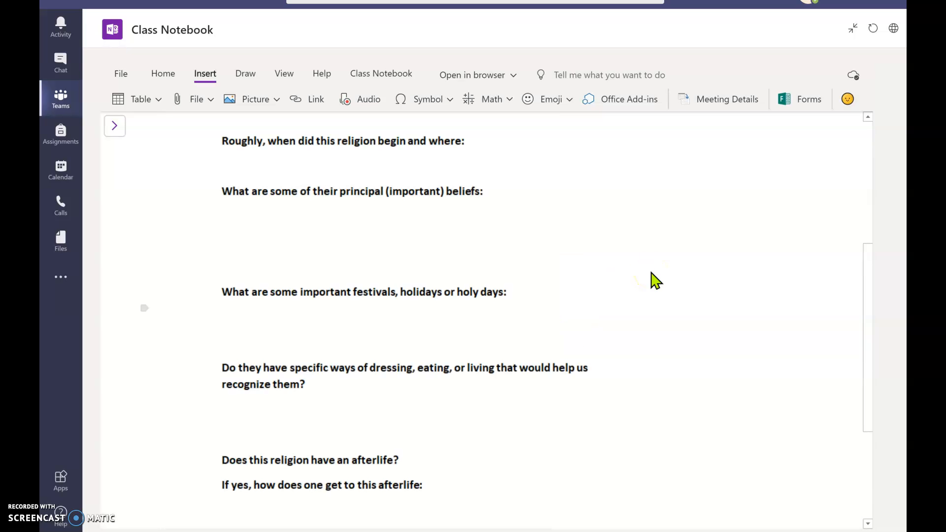
- Check where text can be placed over the printout, including below the belief and festivals questions, and select the printout image
scroll(655, 281, "up", 5)
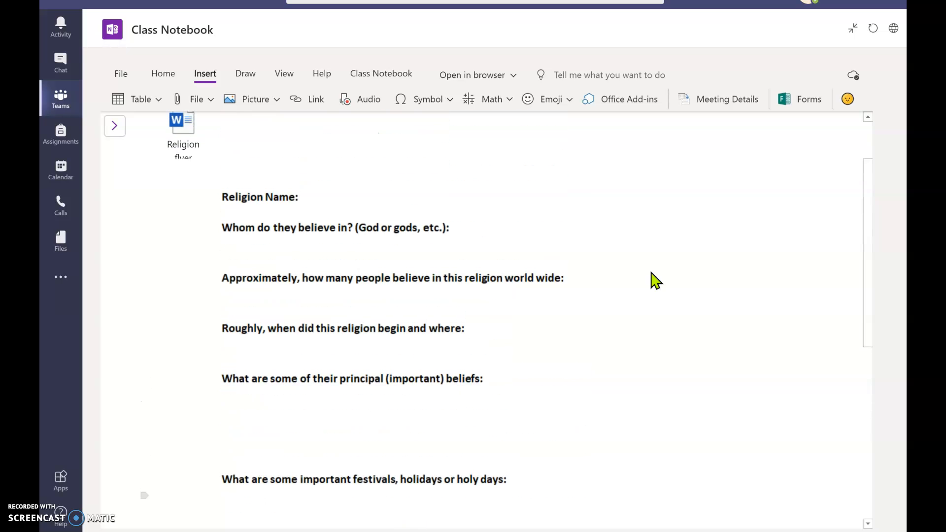
left_click(375, 270)
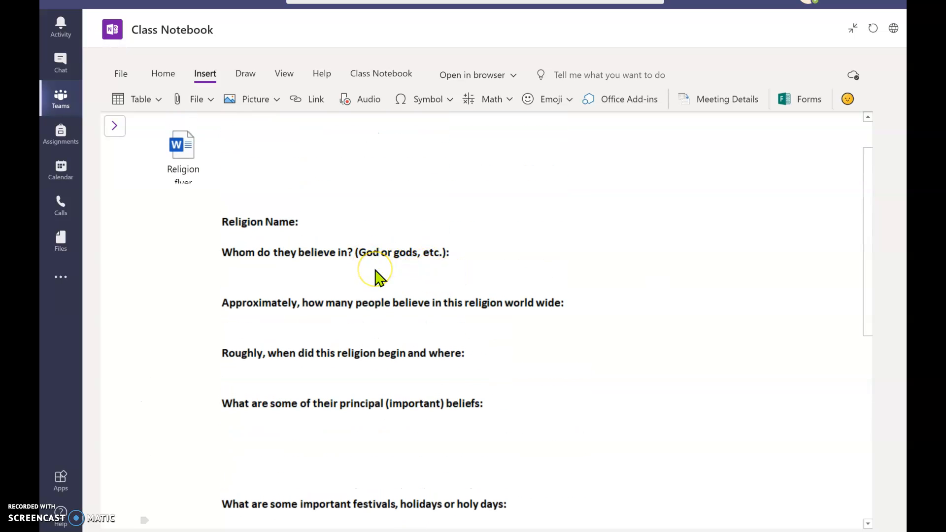
left_click(233, 272)
scroll(235, 275, "down", 7)
left_click(252, 194)
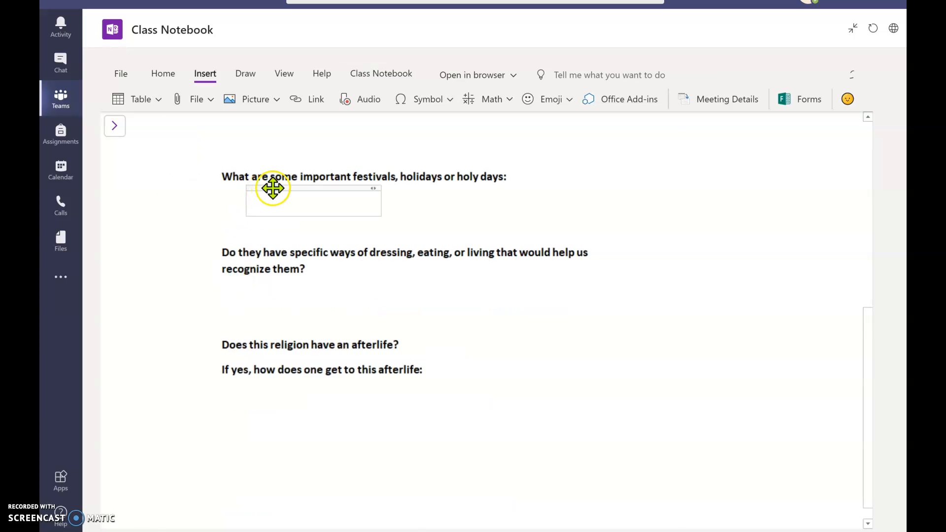
scroll(273, 187, "up", 7)
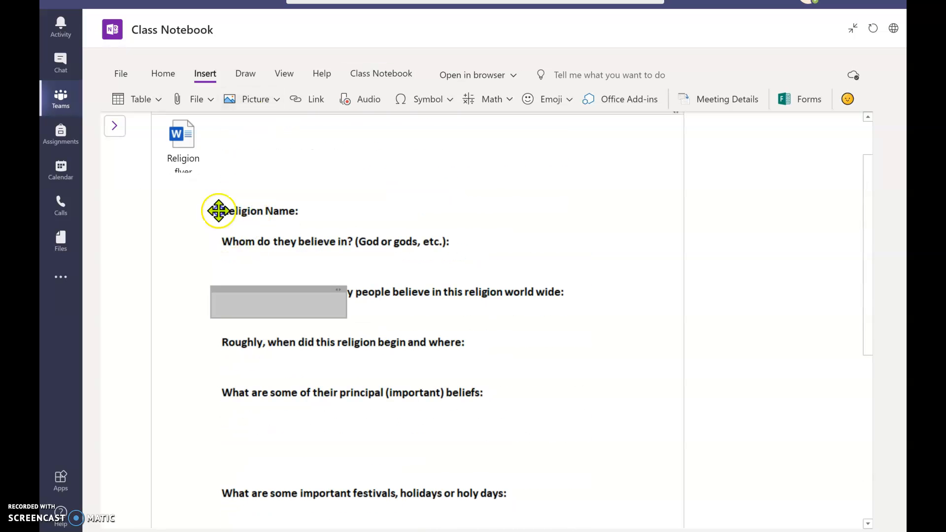
left_click(243, 261)
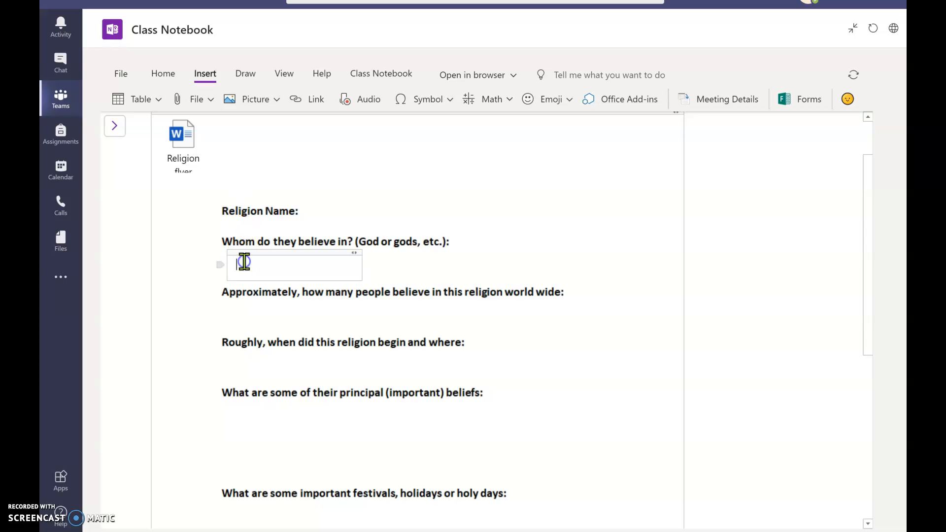
left_click(510, 245)
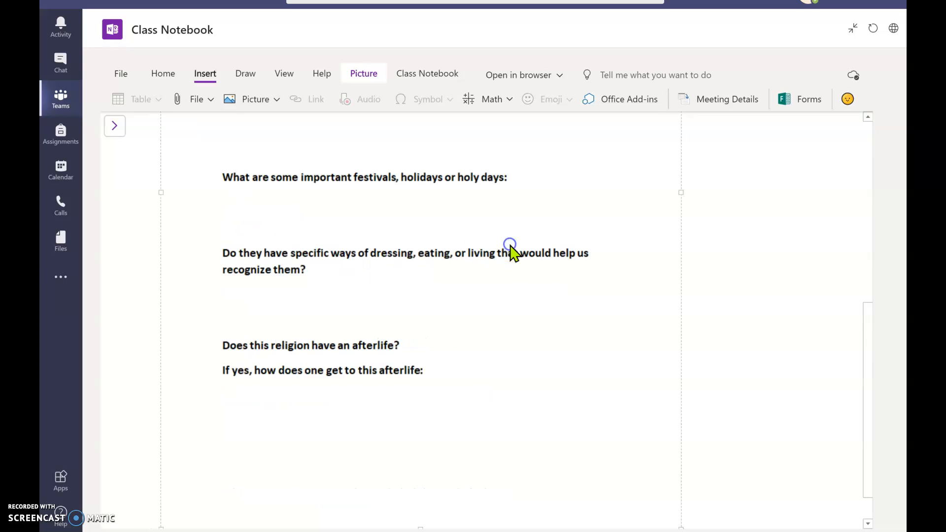
- Deselect the printout and review the page distribution options available for the assignment page
scroll(513, 252, "up", 7)
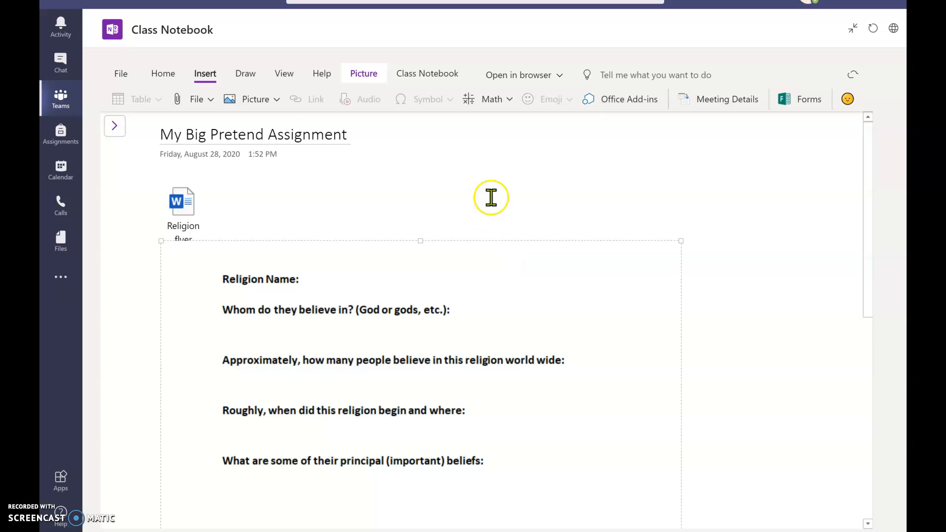
left_click(543, 192)
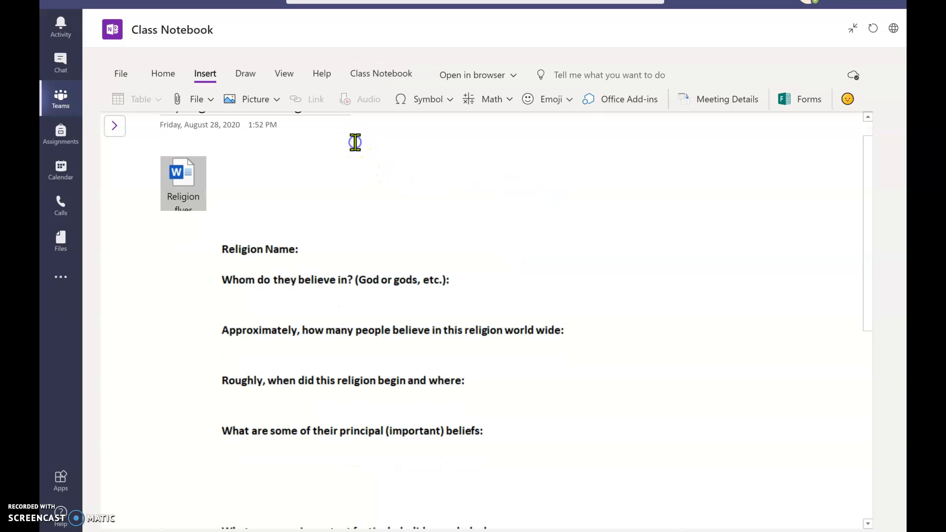
scroll(355, 142, "up", 1)
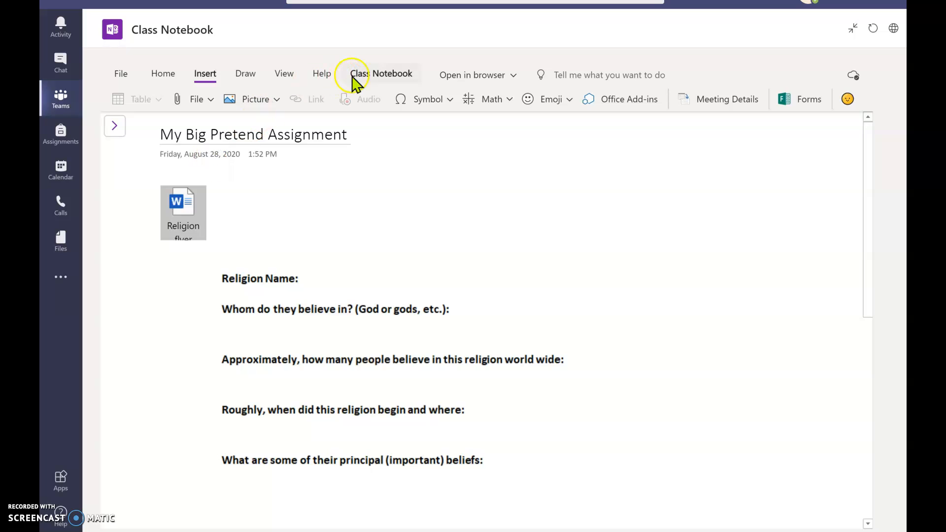
left_click(368, 78)
left_click(178, 99)
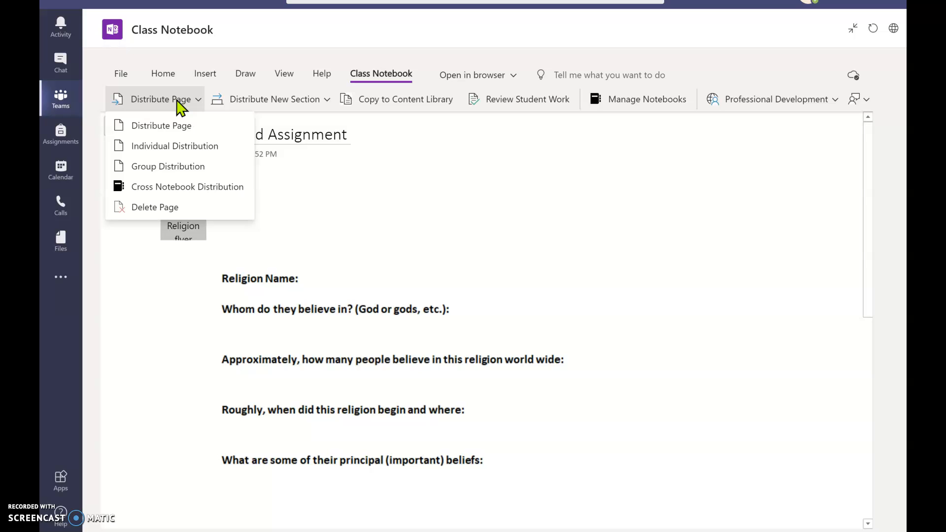
left_click(320, 204)
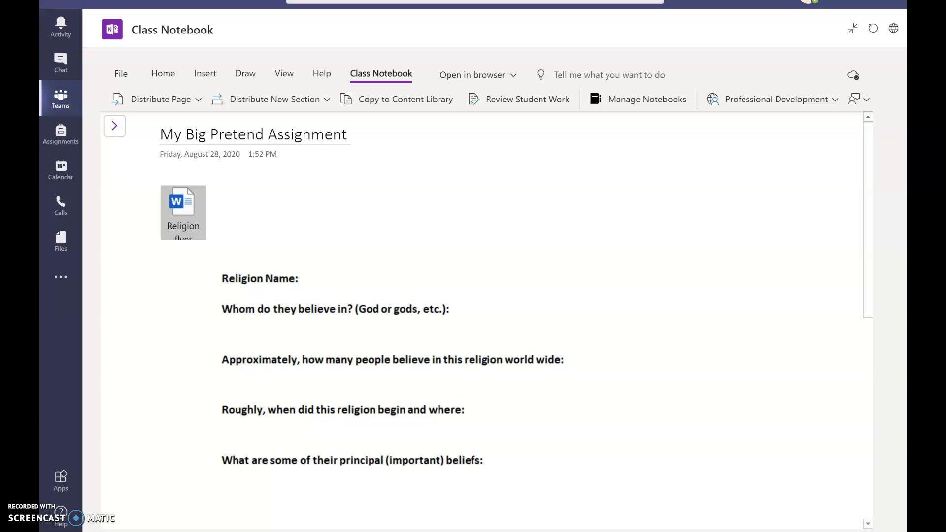
- Create a new assignment in the Demo team's Assignments, titled My Big Pretend Assignment
left_click(53, 2)
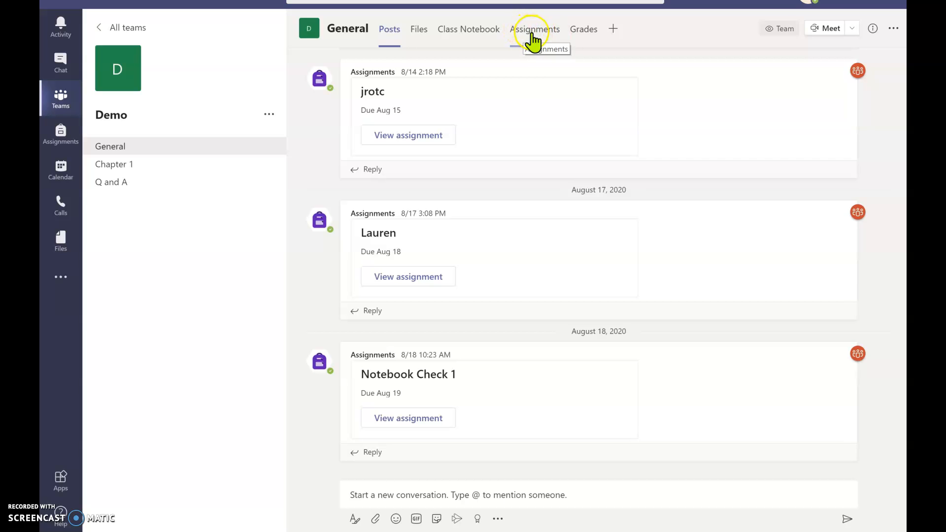
left_click(535, 30)
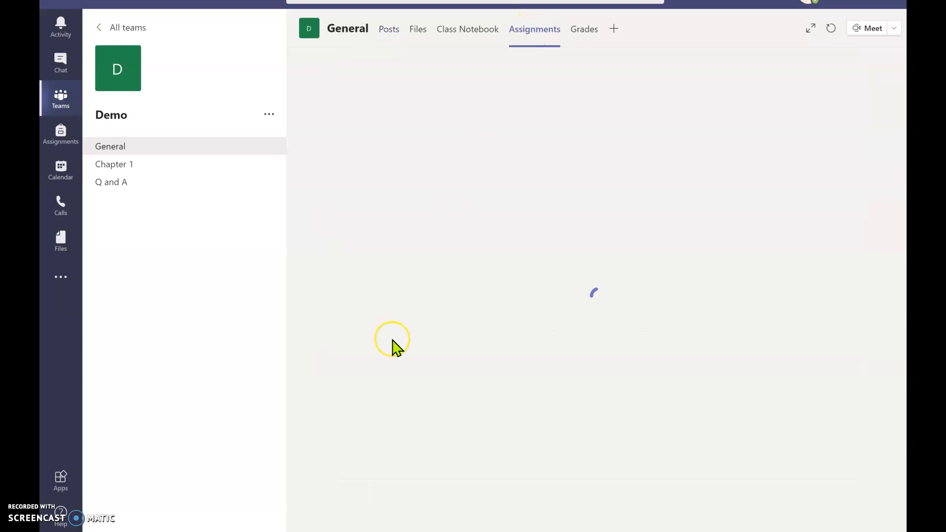
left_click(341, 186)
left_click(346, 89)
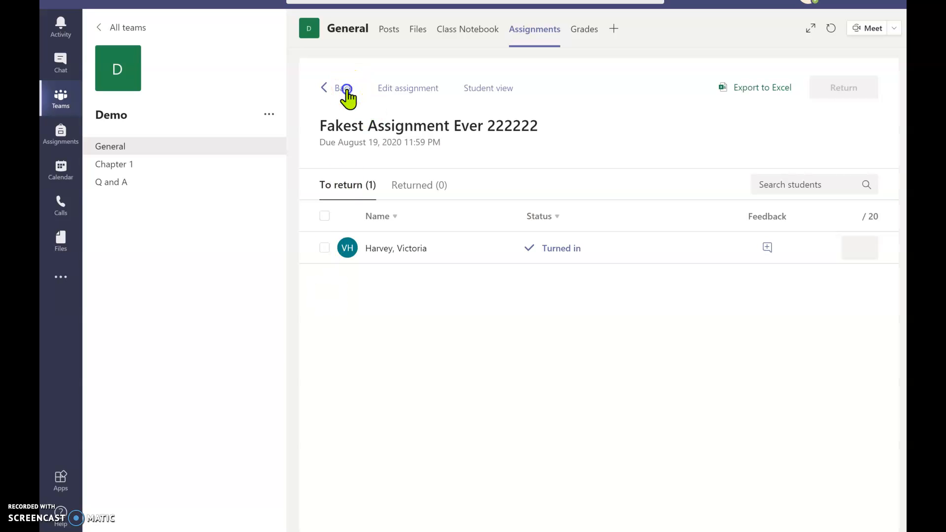
left_click(338, 351)
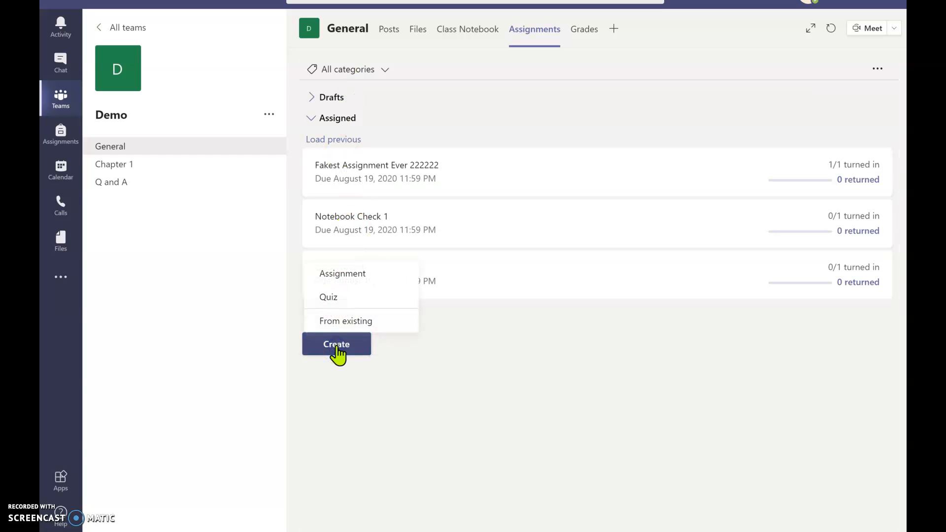
left_click(352, 279)
left_click(369, 139)
type("My Big Pretend Assignment")
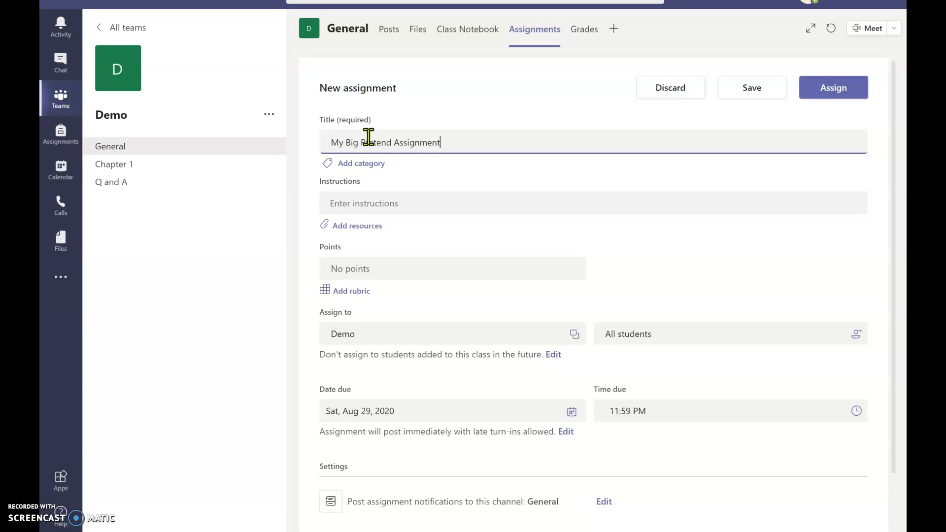
- Try to add the category Unit 2 to the new assignment
left_click(373, 164)
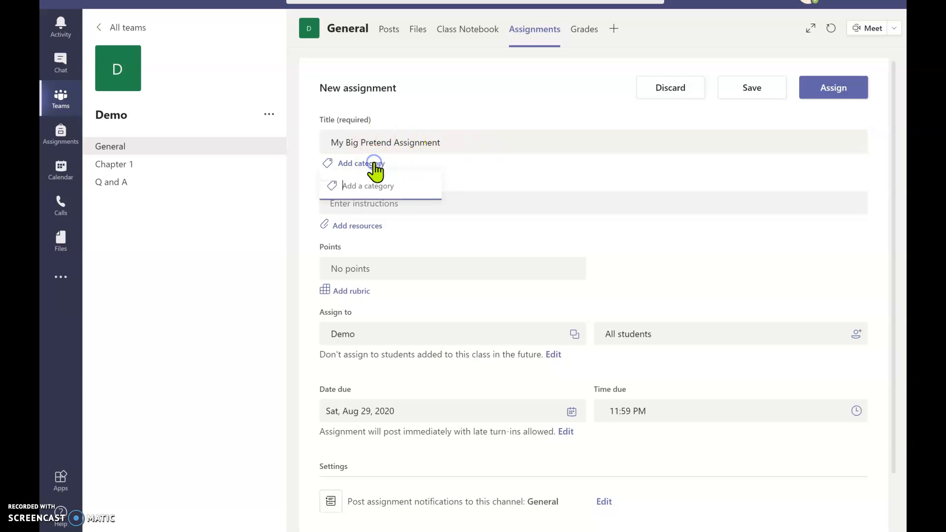
type("Unit 2")
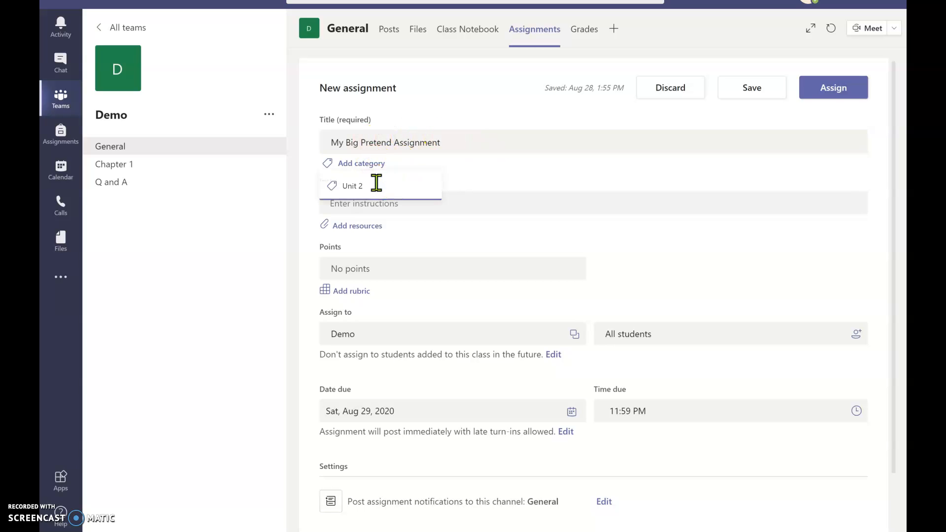
left_click(448, 218)
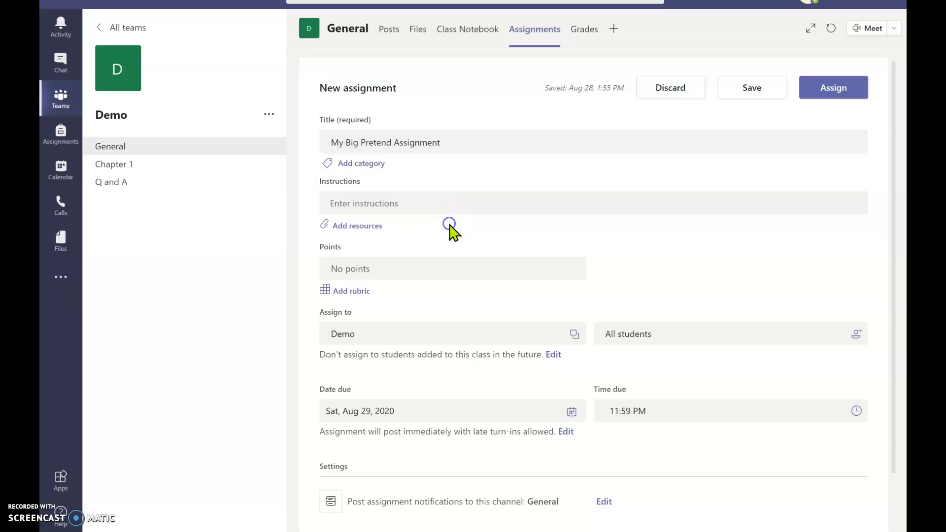
- Start adding a Class Notebook resource to the assignment and browse to the Unit 2 section in _Teacher Only
left_click(385, 206)
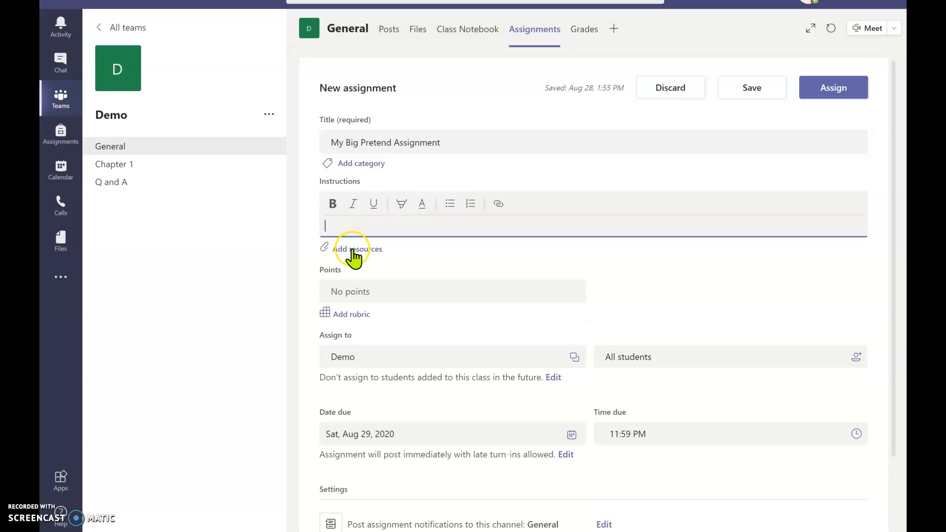
left_click(365, 247)
left_click(364, 226)
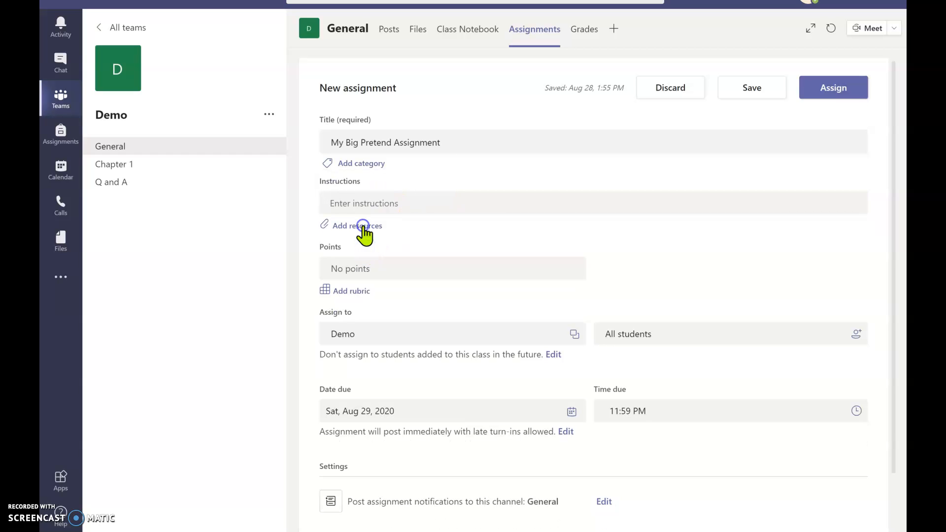
left_click(271, 93)
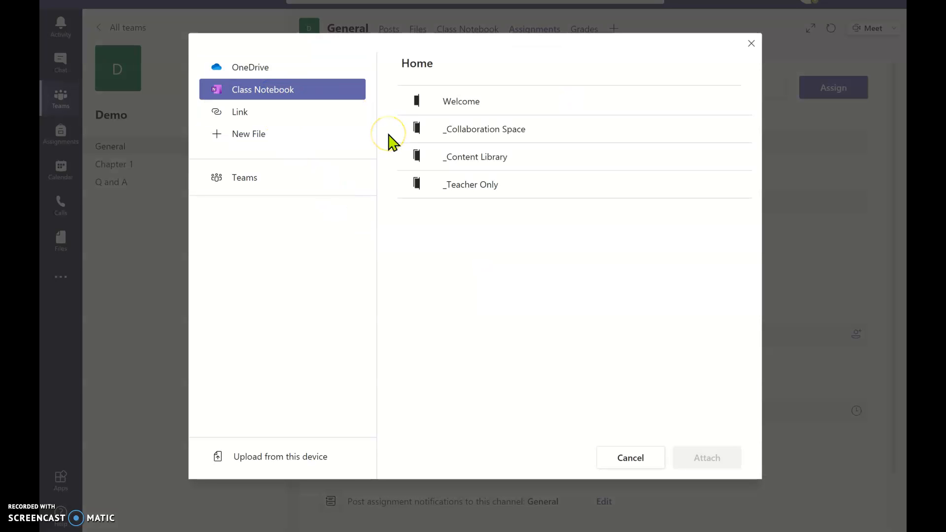
left_click(455, 186)
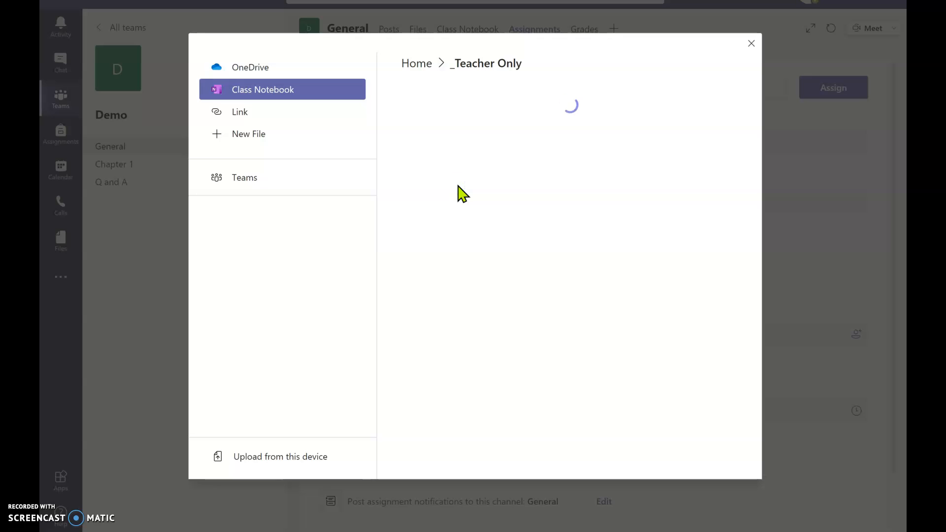
left_click(455, 131)
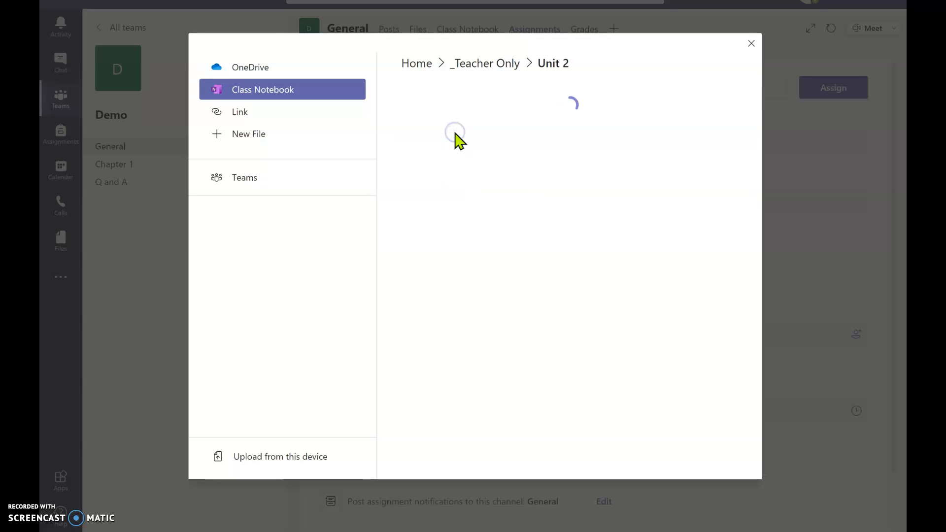
- Attach the My Big Pretend Assignment page and have it copied to the Unit 2 student section
left_click(486, 102)
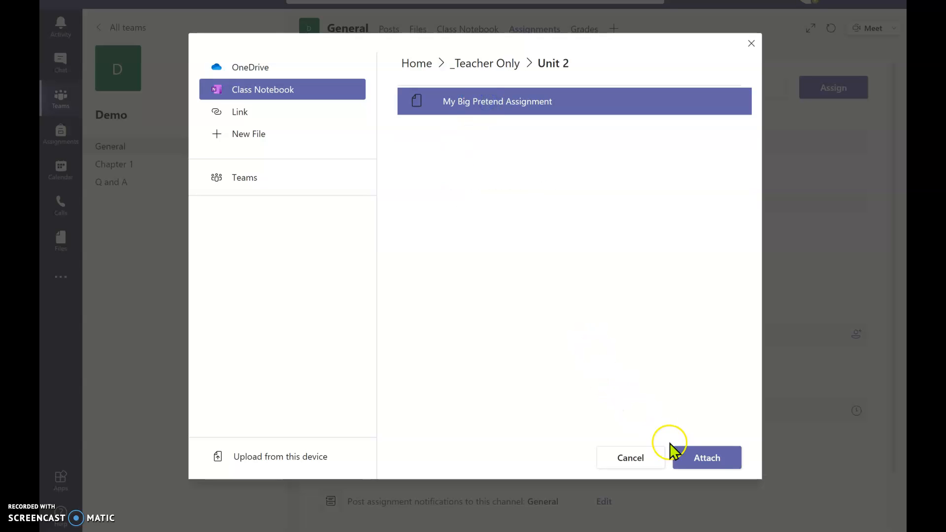
left_click(697, 459)
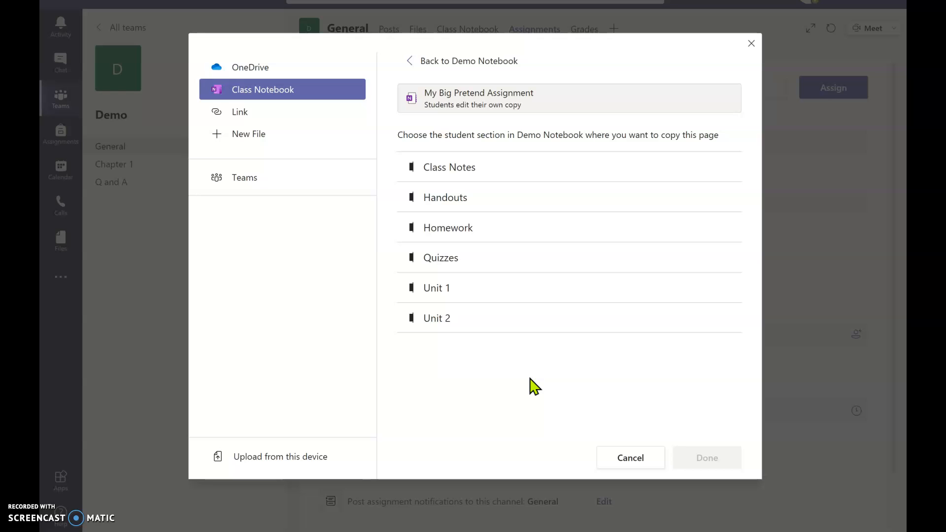
left_click(437, 321)
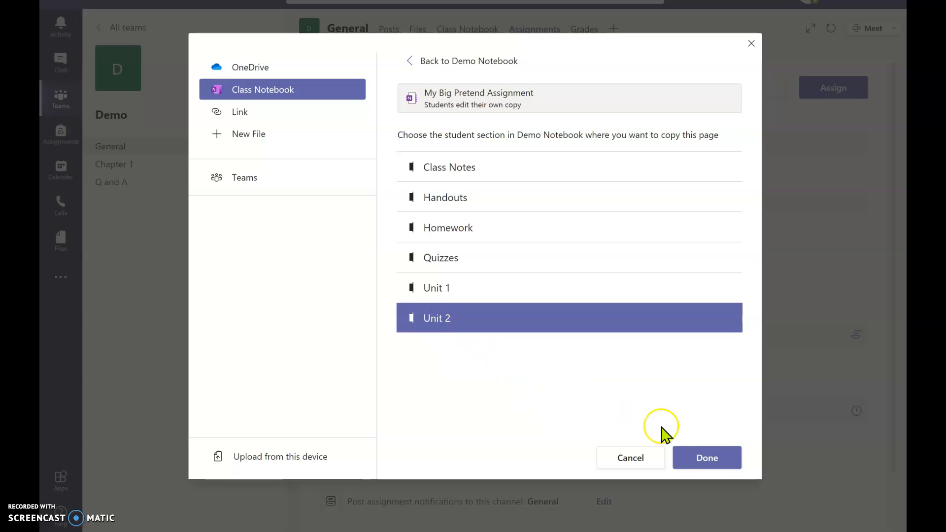
left_click(693, 460)
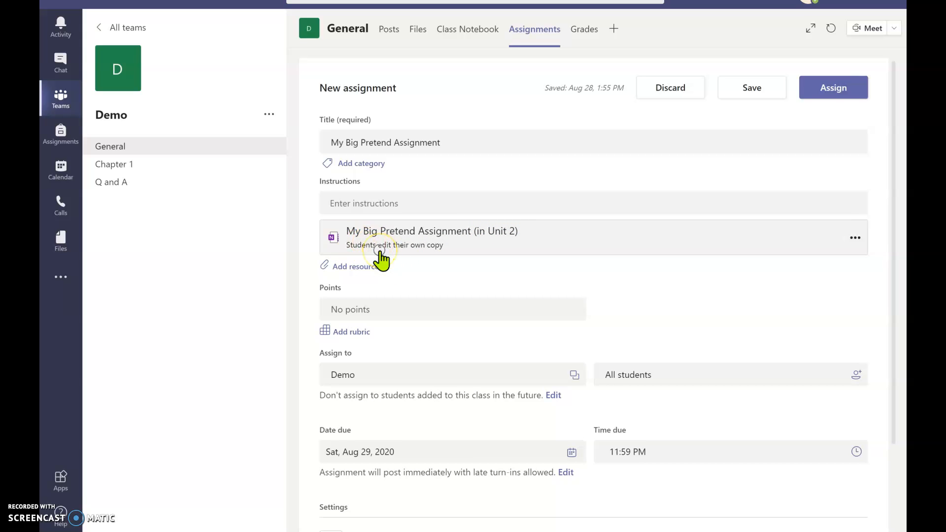
- Set the assignment's points to 25
left_click(475, 310)
type("25")
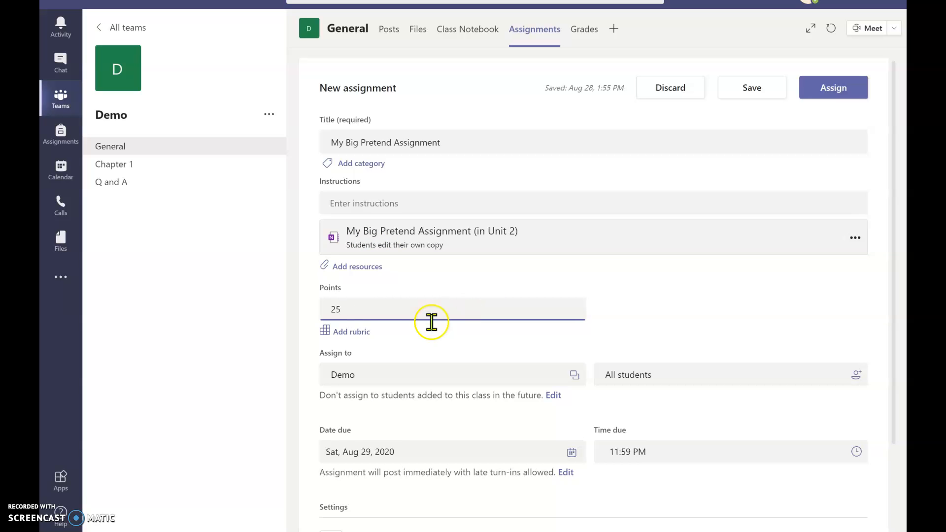
left_click(637, 320)
- Check the class and student choices for the assignment, and set it to be assigned to all students added to this class in the future
scroll(639, 328, "down", 1)
scroll(638, 326, "down", 1)
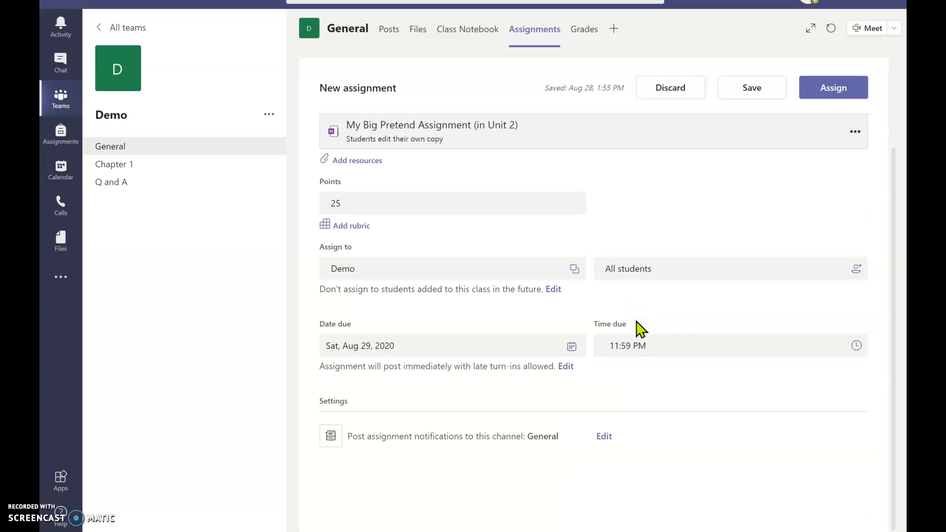
left_click(574, 268)
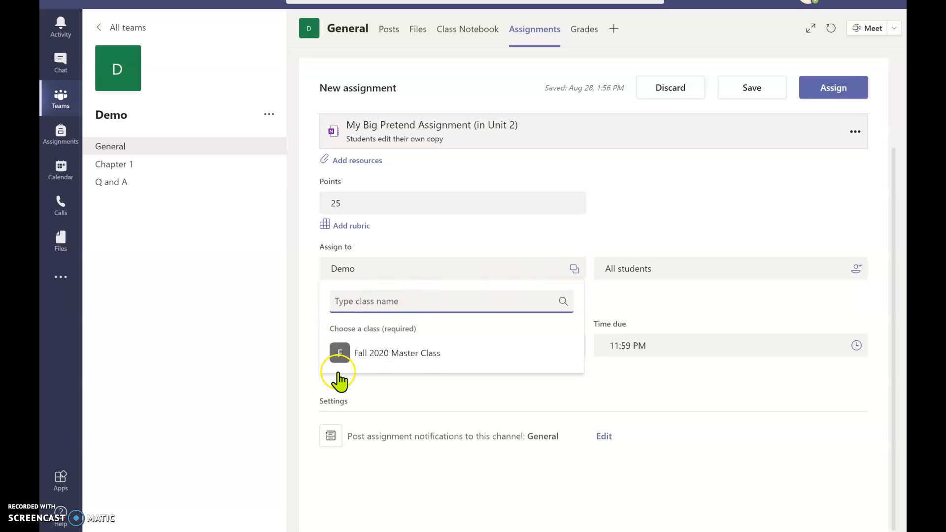
left_click(497, 229)
left_click(646, 272)
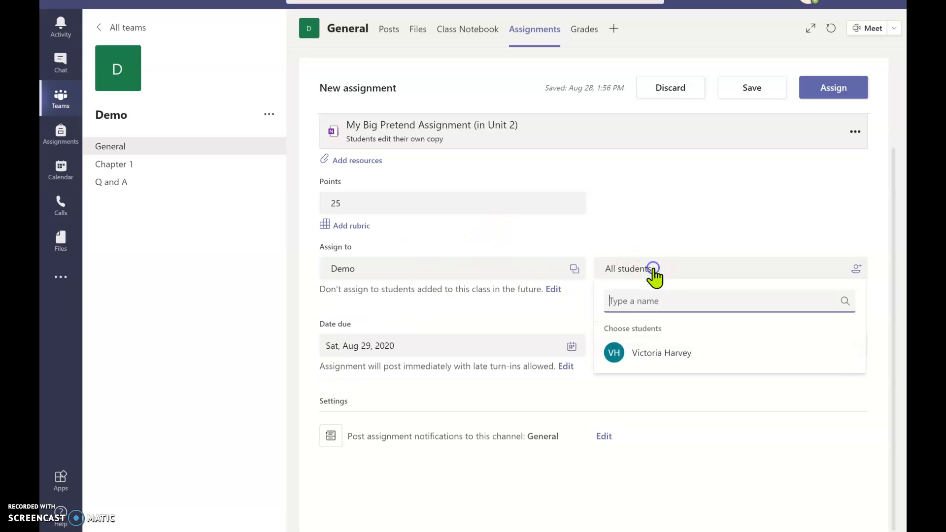
left_click(609, 215)
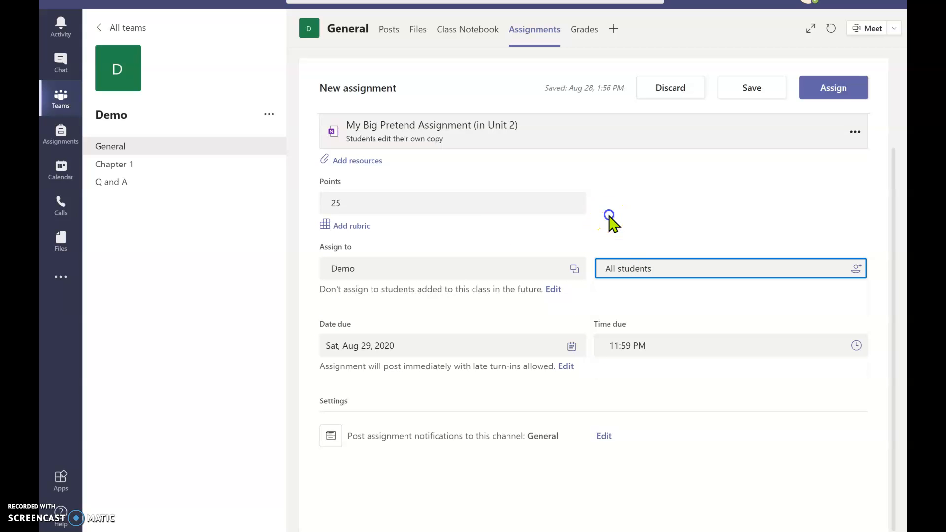
left_click(589, 236)
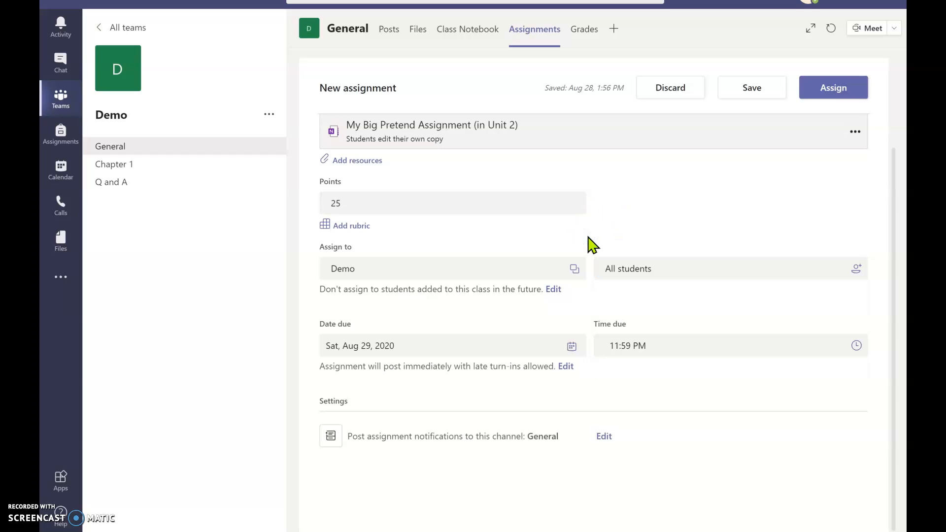
left_click(552, 290)
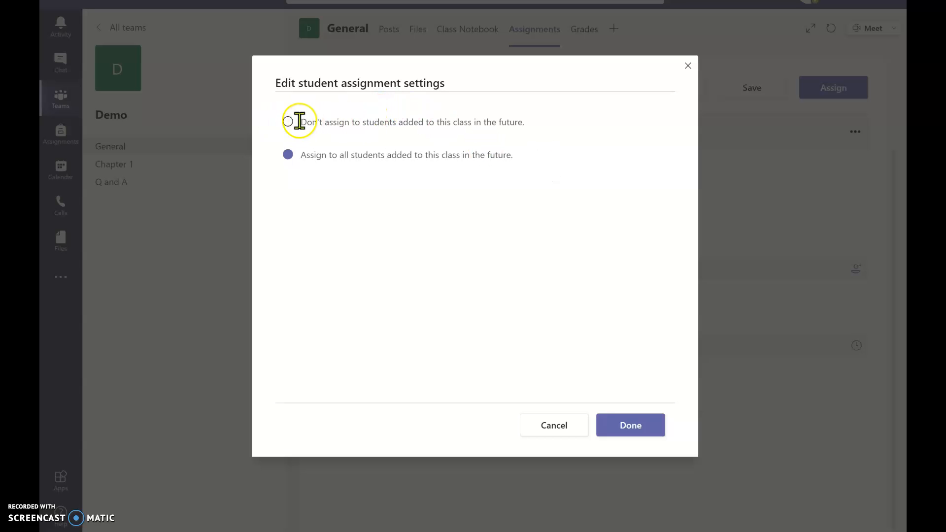
left_click(615, 420)
- In the assignment timeline, schedule posting for Mon, Aug 31, 2020 and set the due date to Fri, Sep 4, 2020
left_click(529, 345)
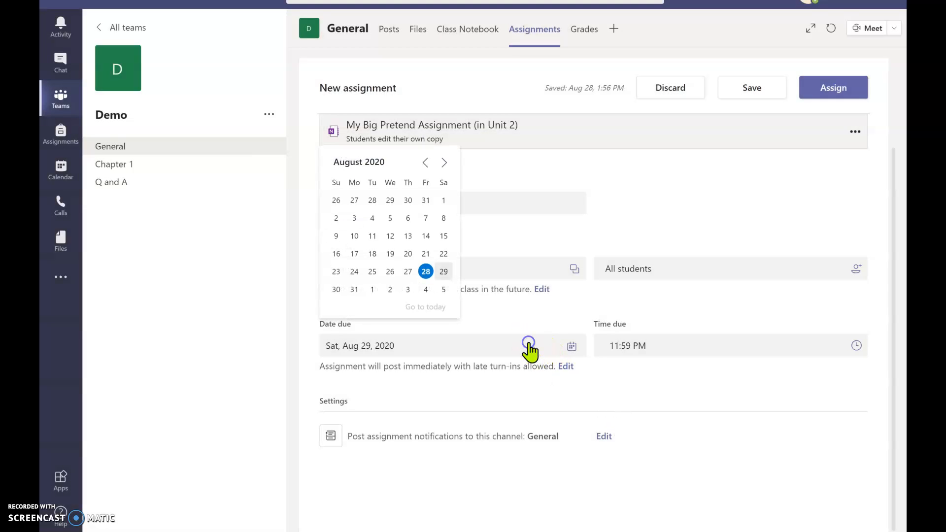
left_click(565, 366)
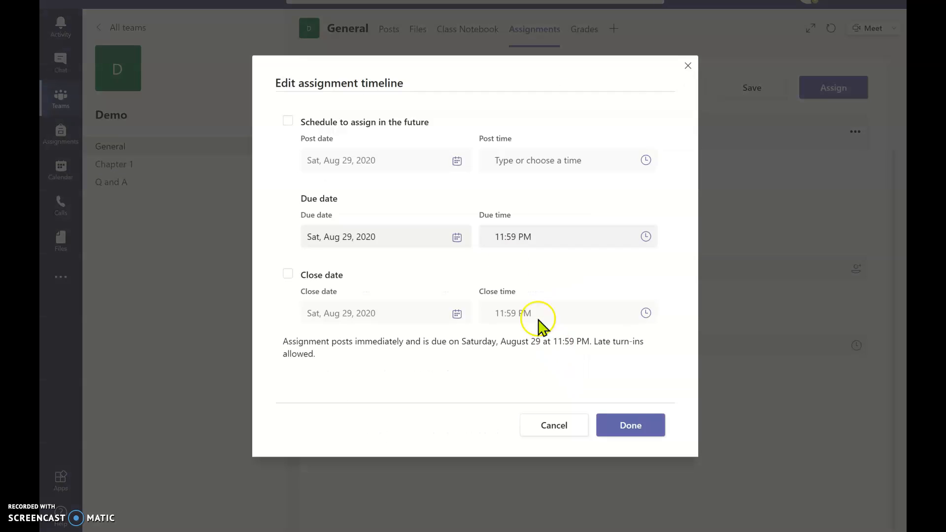
left_click(287, 122)
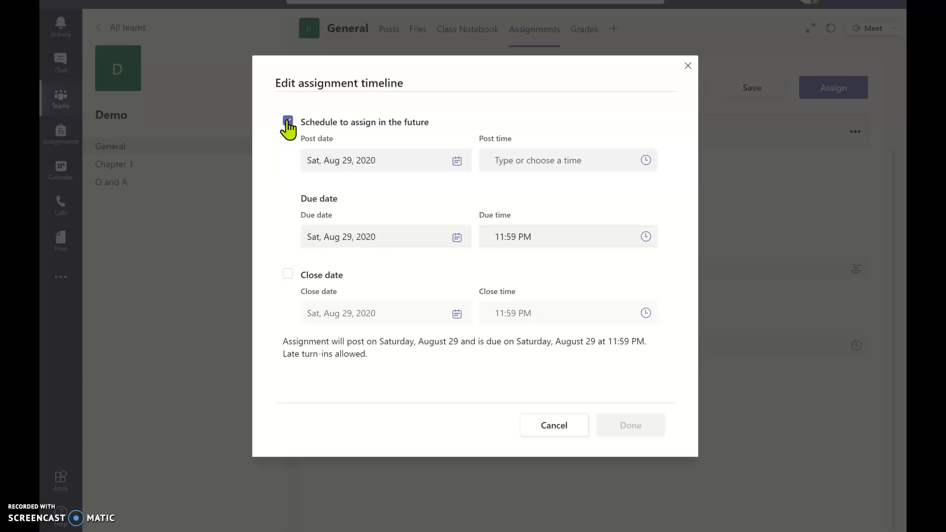
left_click(372, 163)
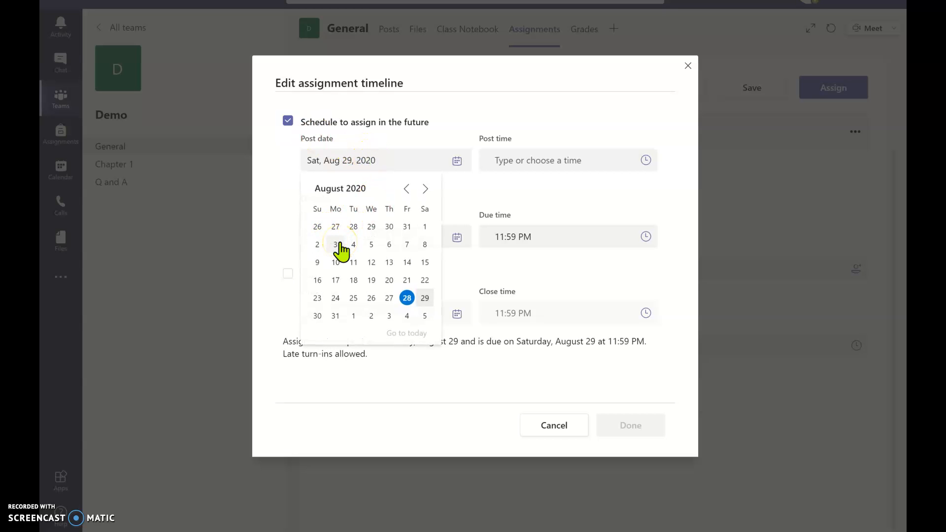
left_click(336, 316)
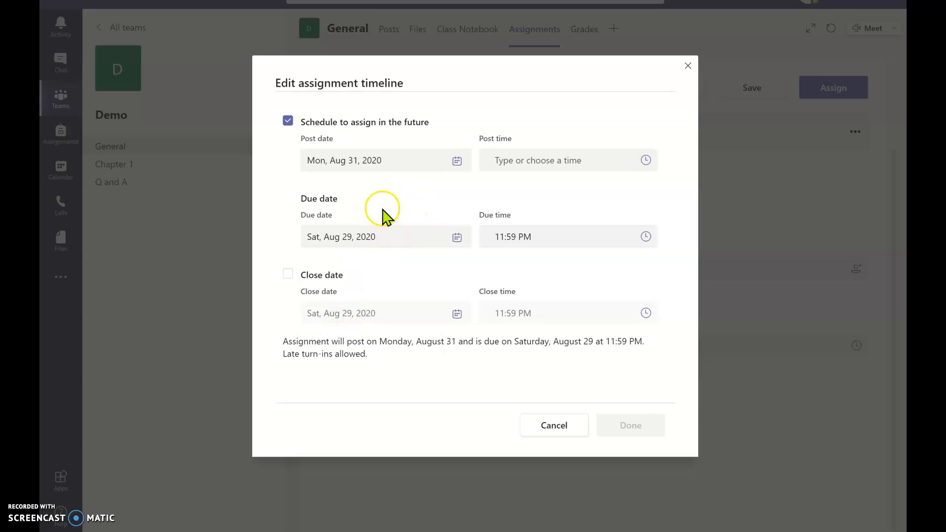
left_click(457, 238)
left_click(407, 392)
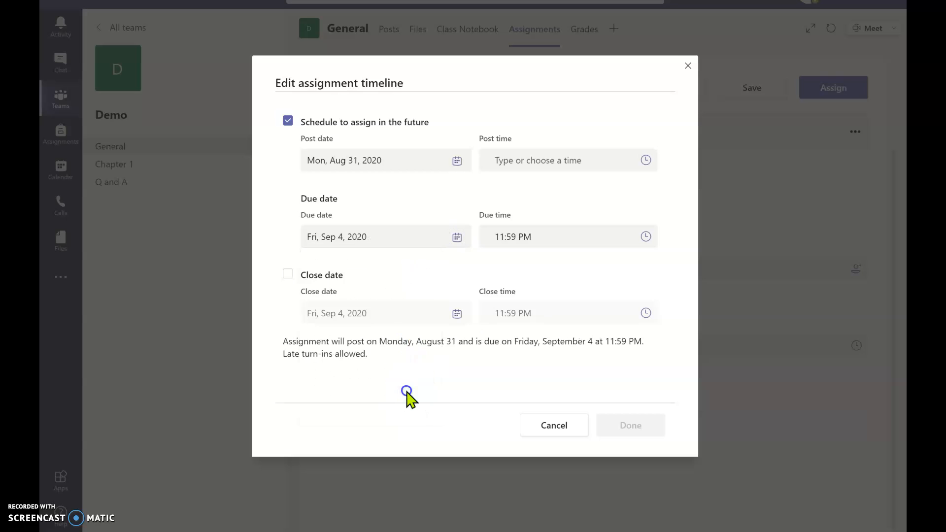
- Try a close date of Fri, Sep 18, 2020 for late turn-ins and cancel the timeline edits
left_click(288, 274)
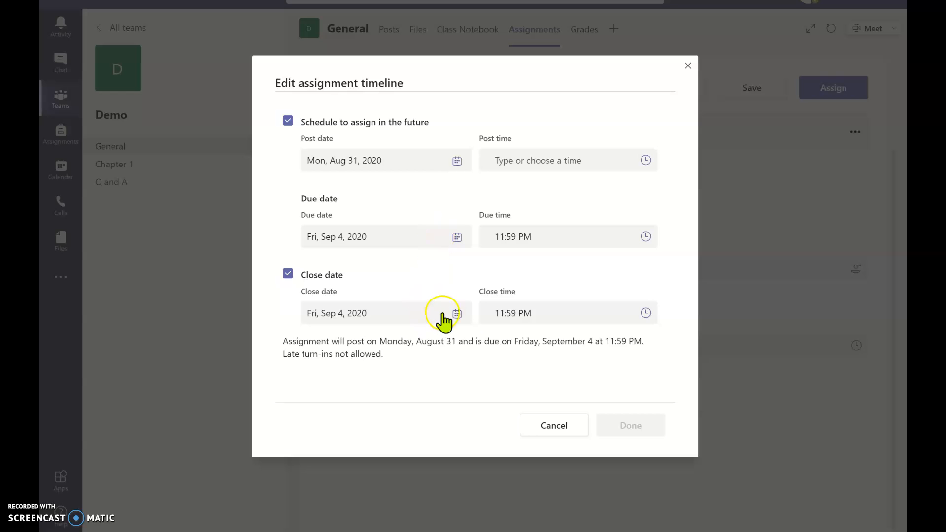
left_click(457, 314)
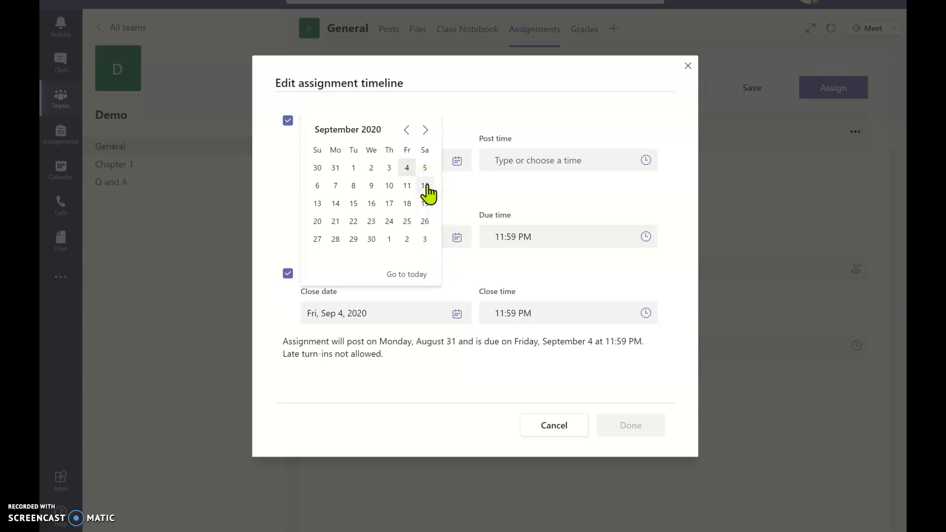
left_click(407, 203)
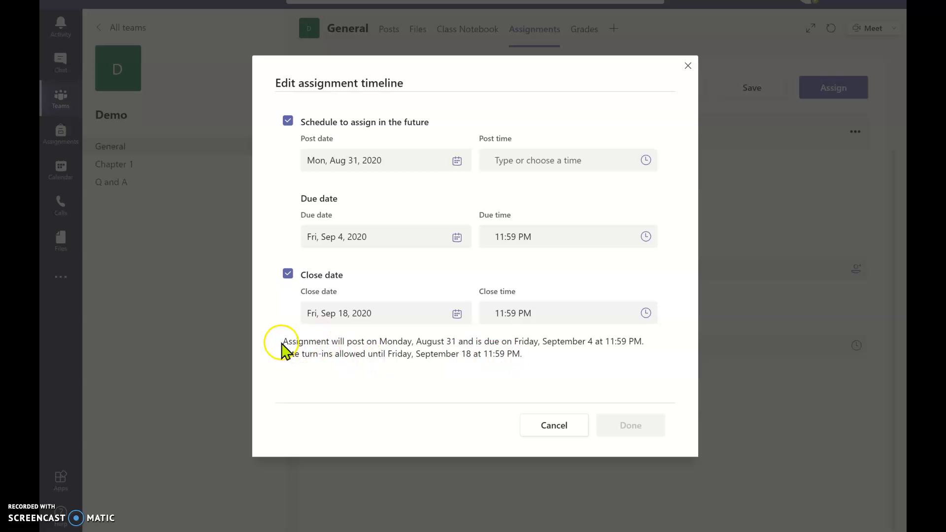
left_click_drag(282, 342, 534, 354)
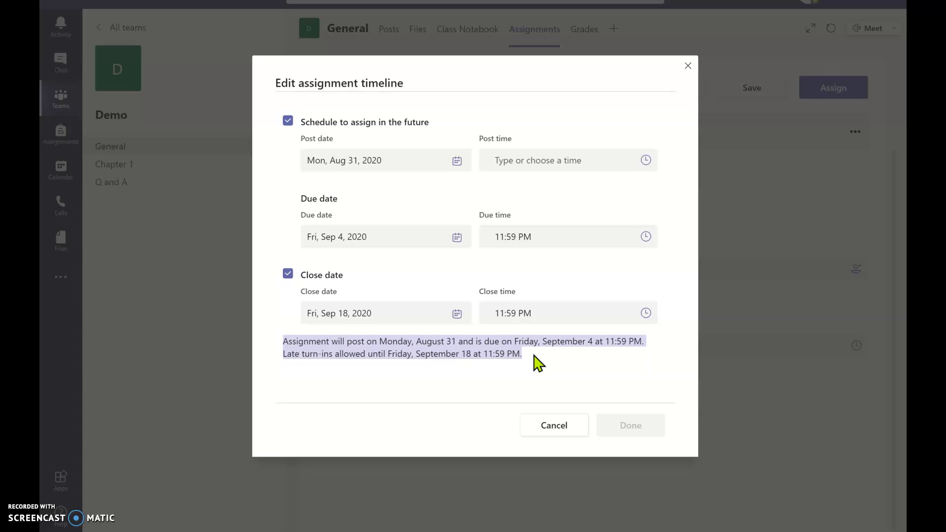
left_click(543, 421)
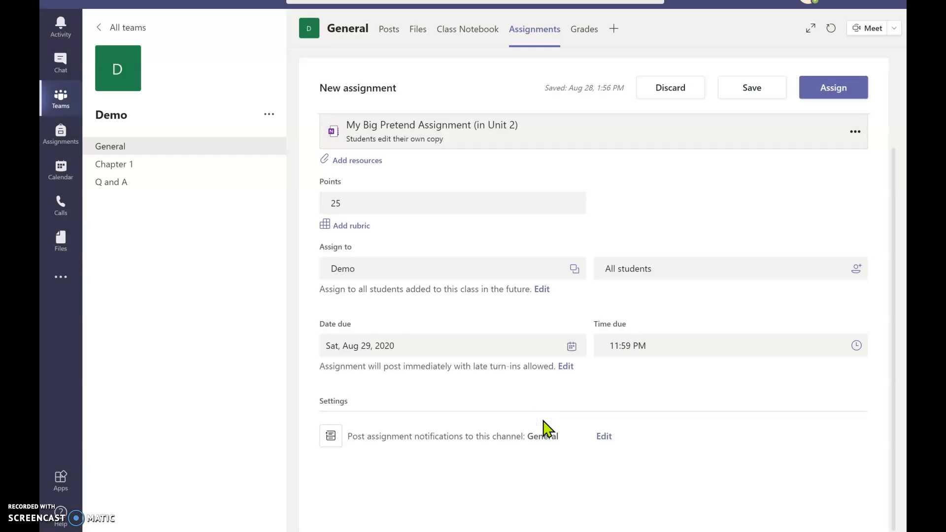
- Have the assignment notifications posted to the Chapter 1 channel and assign My Big Pretend Assignment to the class
left_click(380, 347)
left_click(604, 437)
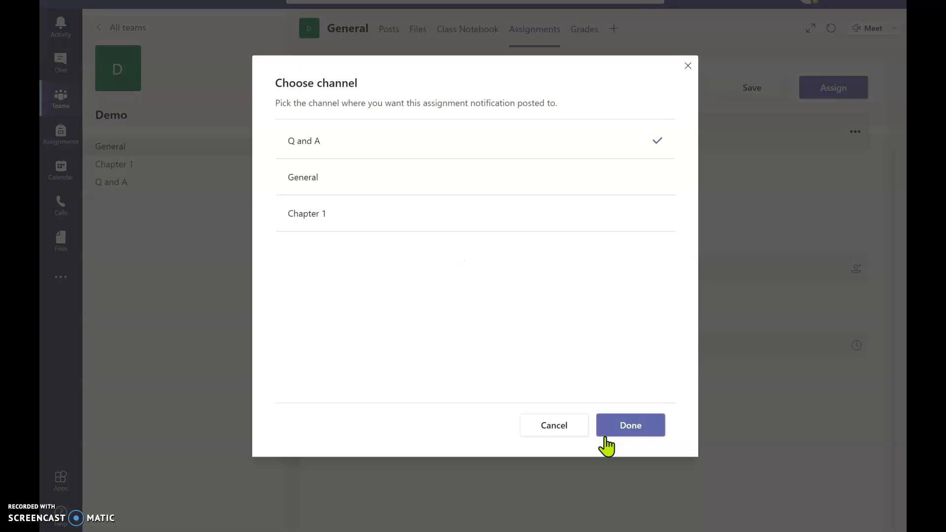
left_click(479, 171)
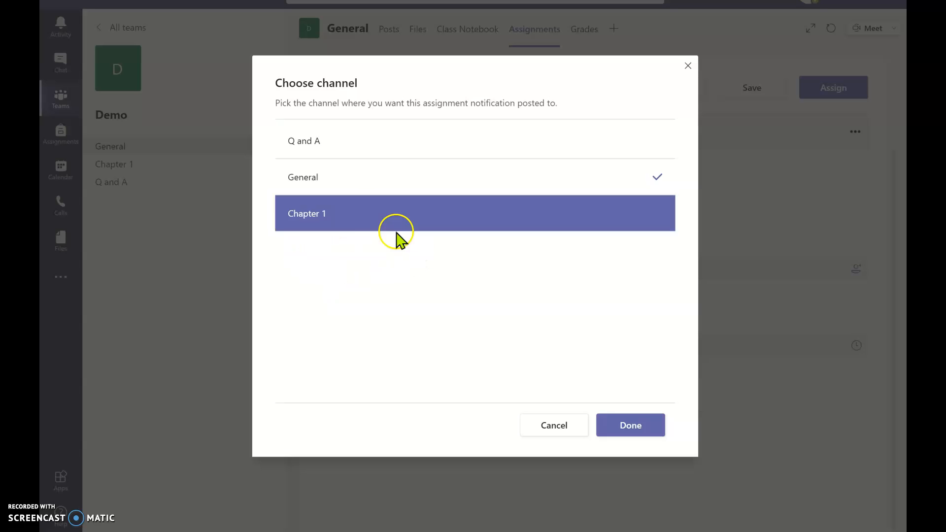
left_click(306, 250)
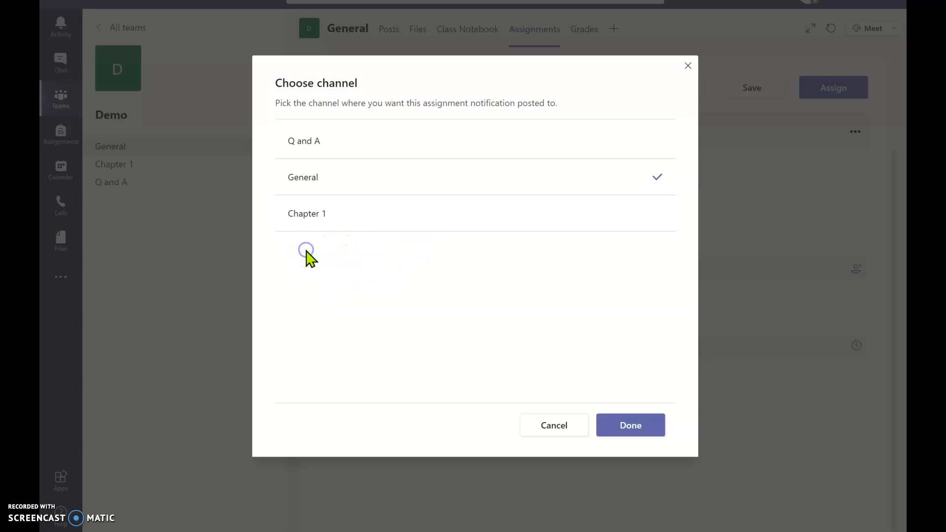
left_click(325, 213)
left_click(633, 430)
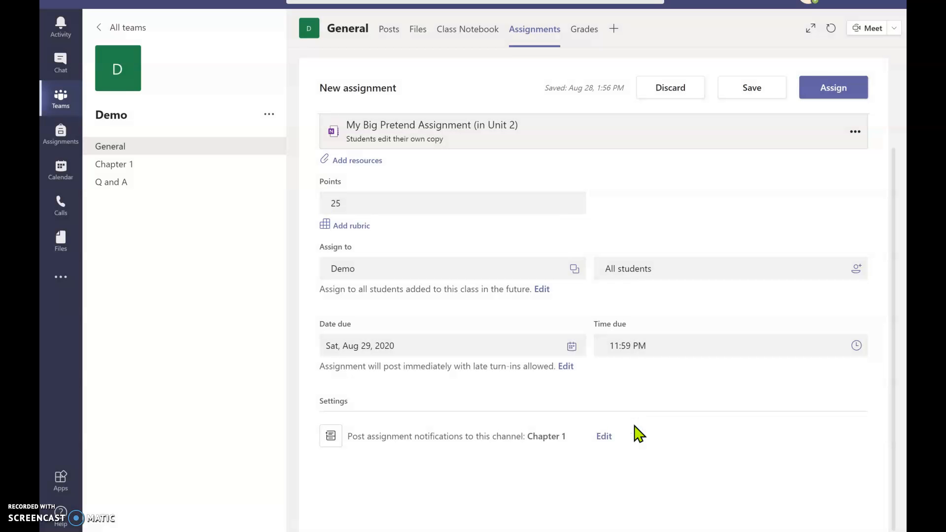
left_click(826, 88)
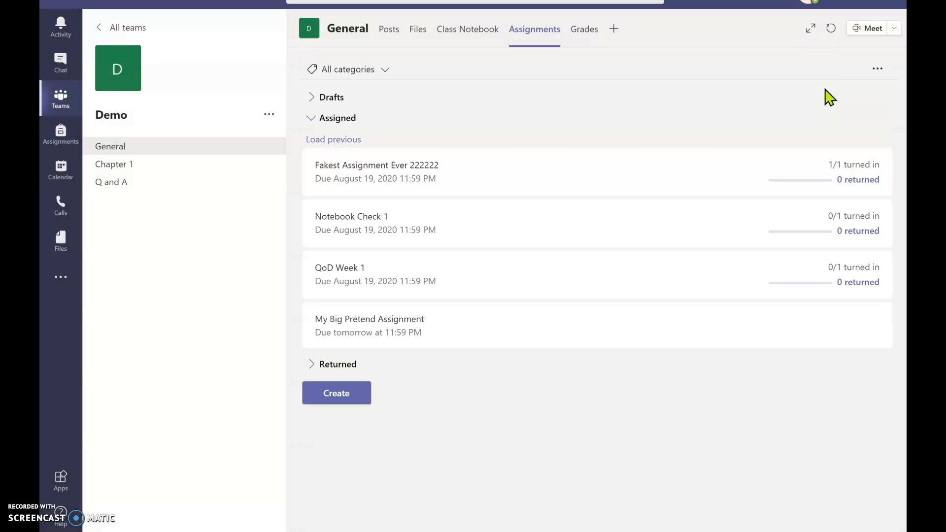
- Check the assignment's post in the Chapter 1 channel and view the student's copy of the work from it
left_click(411, 127)
left_click(132, 164)
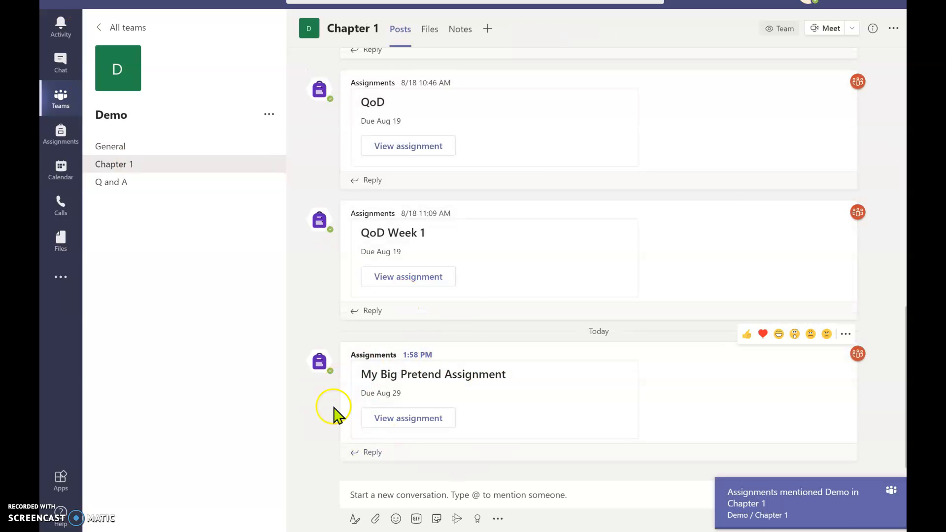
left_click(411, 420)
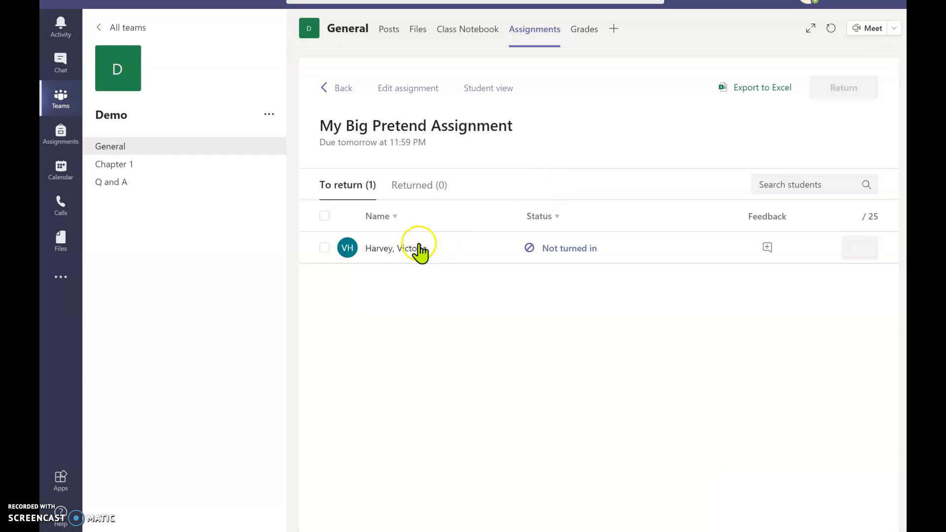
left_click(456, 248)
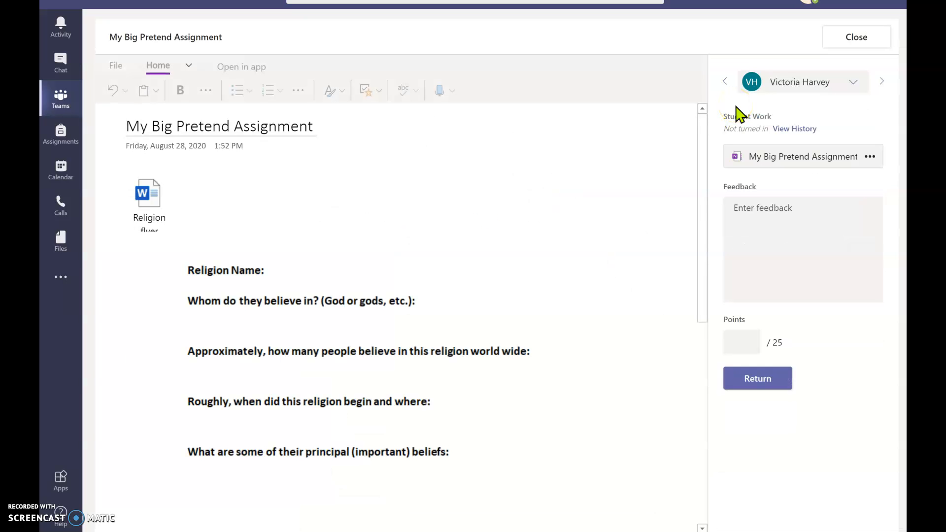
left_click(840, 48)
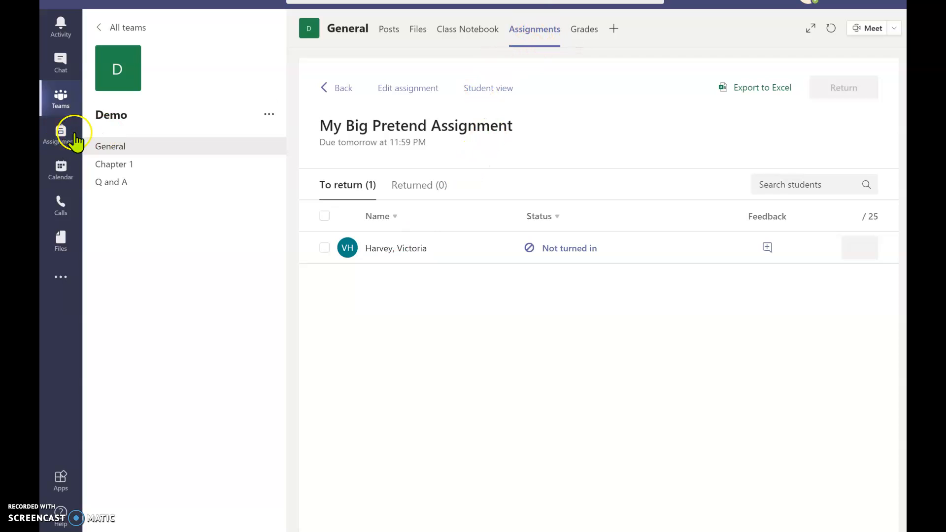
- In the Class Notebook, view the distributed My Big Pretend Assignment page in the student's Unit 2 section
left_click(450, 30)
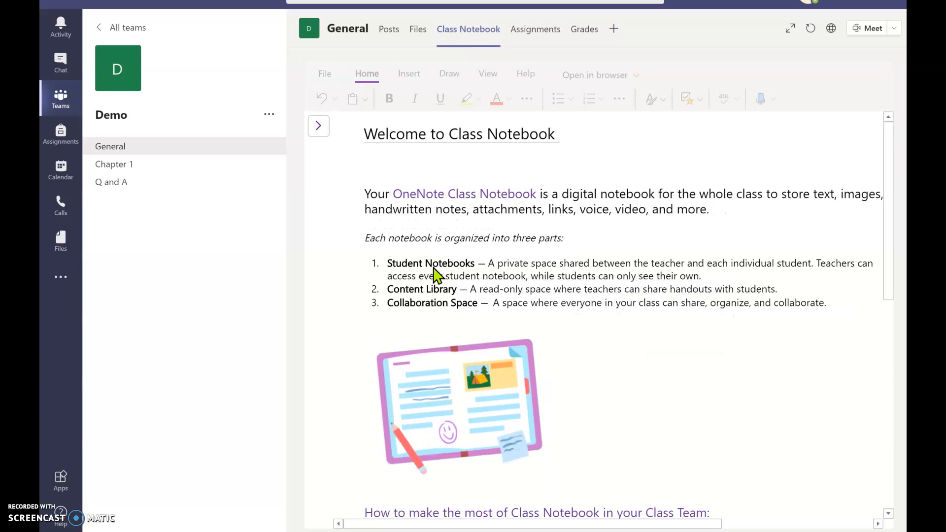
left_click(323, 131)
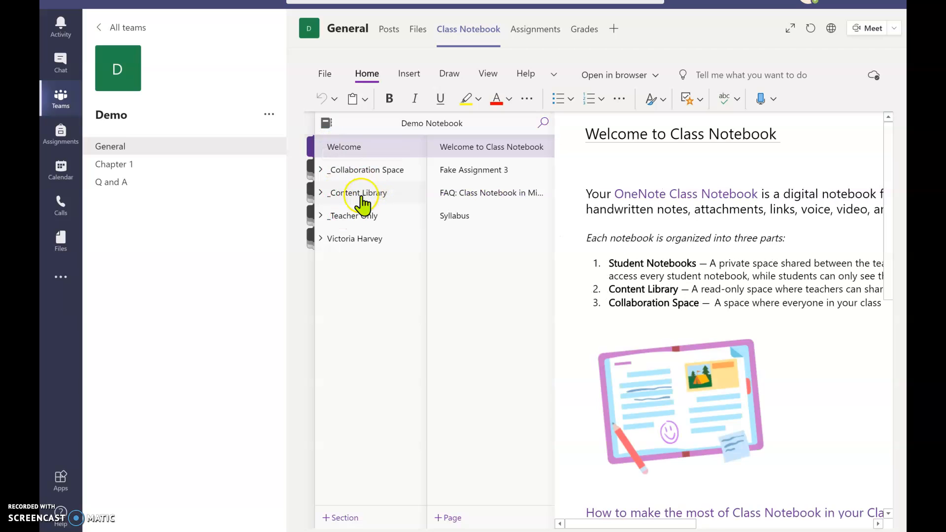
left_click(321, 239)
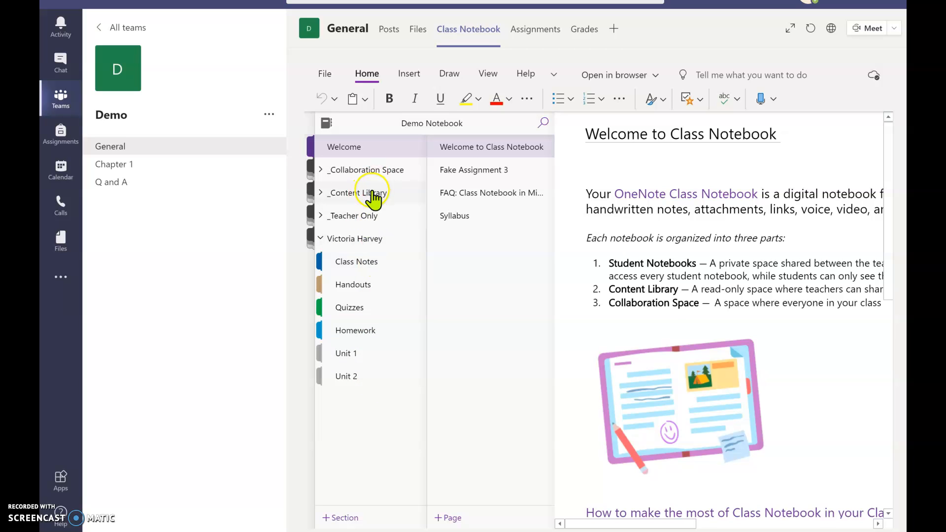
left_click(333, 376)
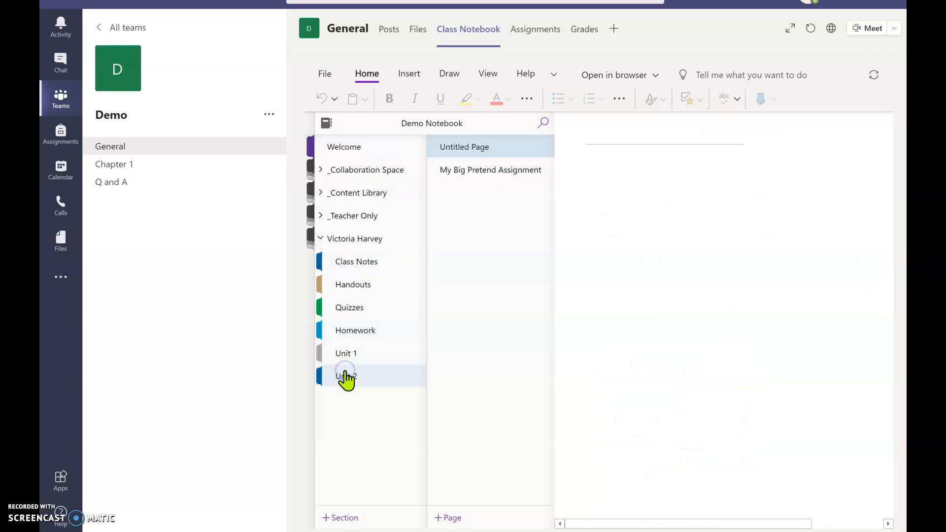
left_click(486, 173)
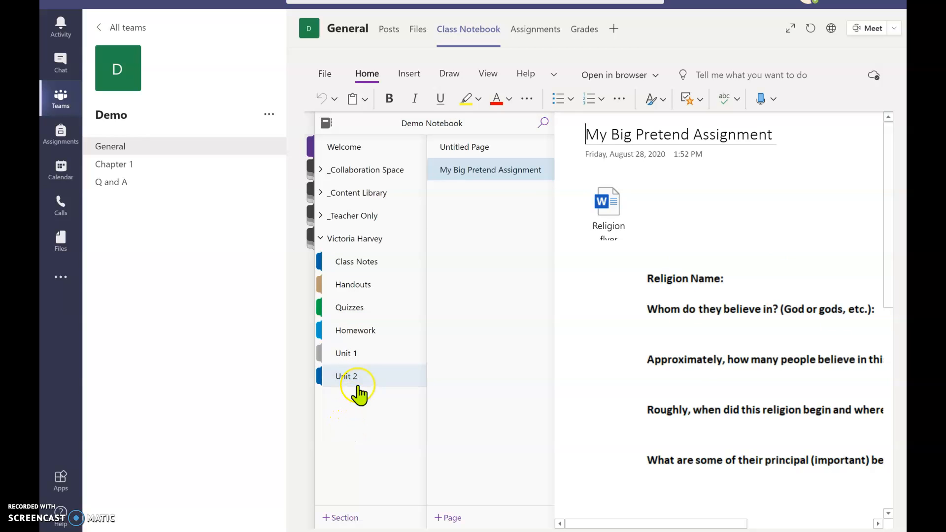
- Review the student's copy from the My Big Pretend Assignment turn-in list and check the assignment's student view
left_click(525, 33)
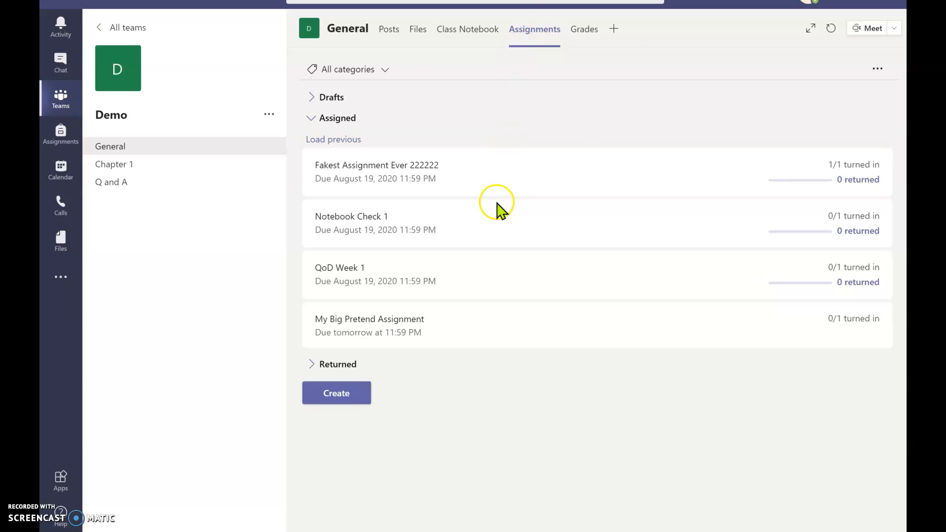
left_click(386, 313)
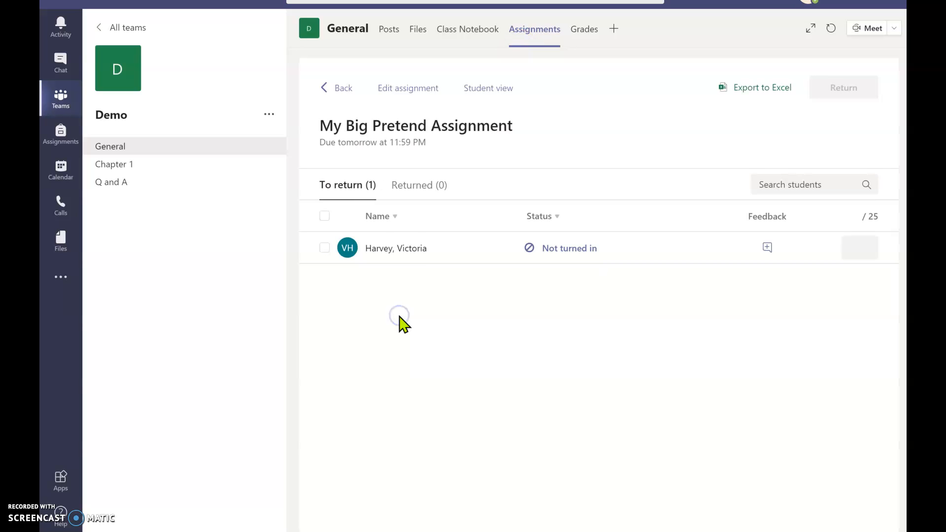
left_click(402, 250)
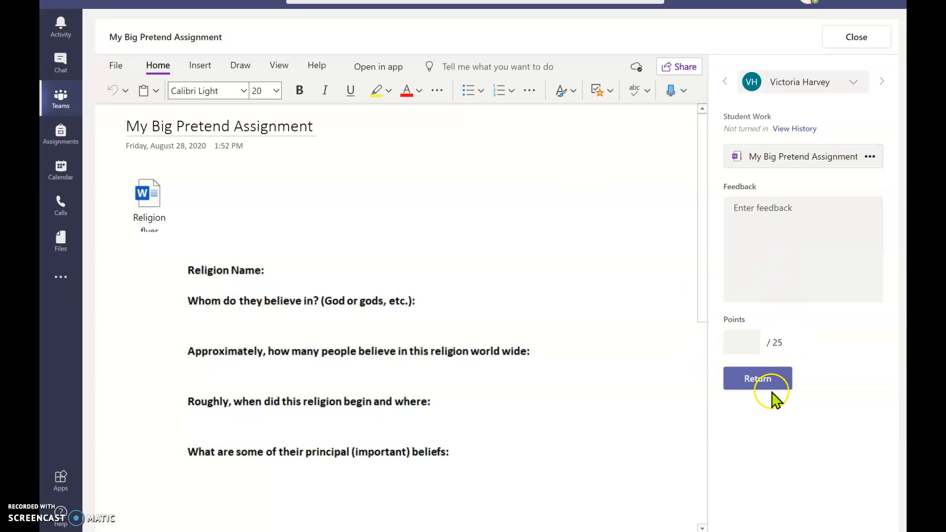
left_click(854, 45)
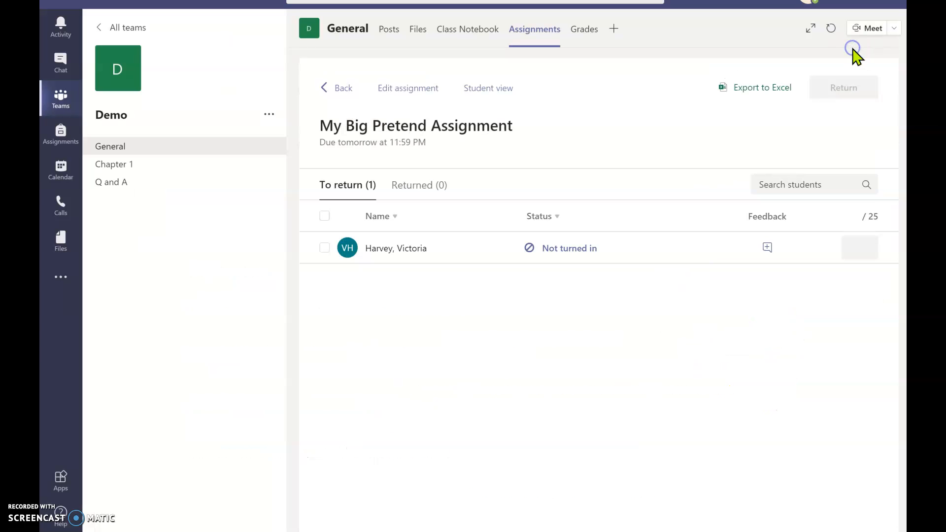
left_click(497, 90)
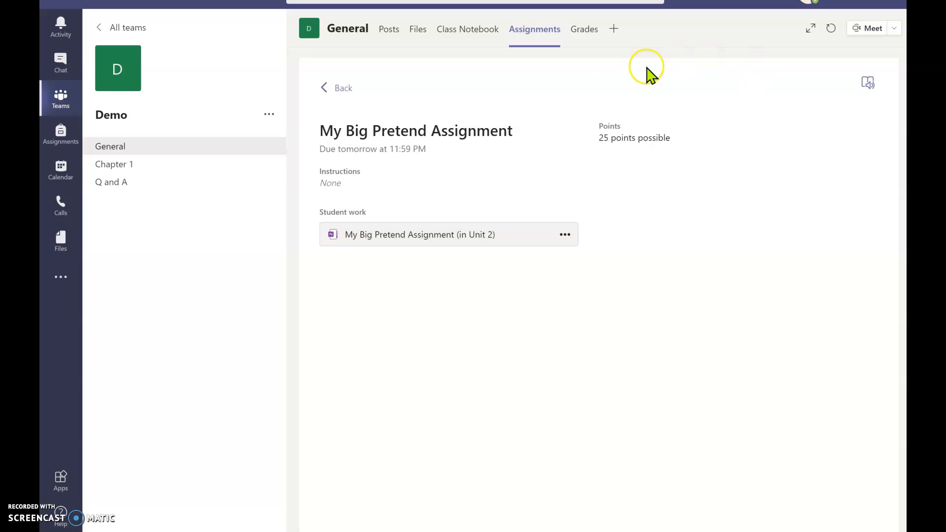
left_click(339, 90)
- Open the student's work, place an empty note box beside the festivals question, and show the available insert options
left_click(456, 249)
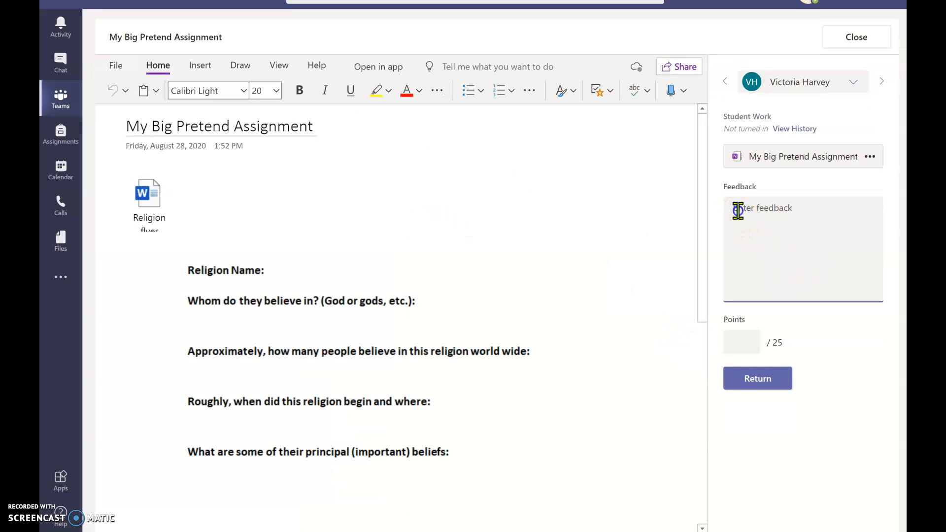
scroll(469, 292, "down", 6)
left_click(467, 292)
left_click(652, 237)
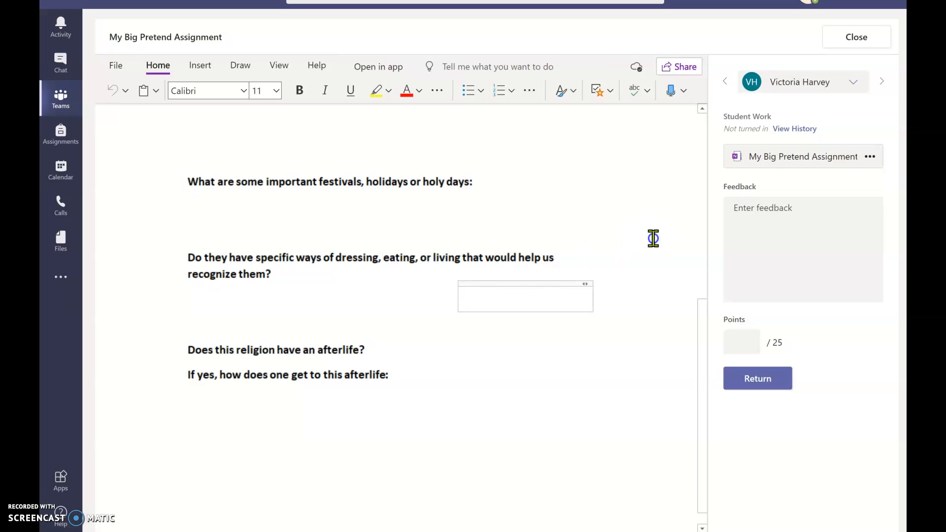
left_click(534, 289)
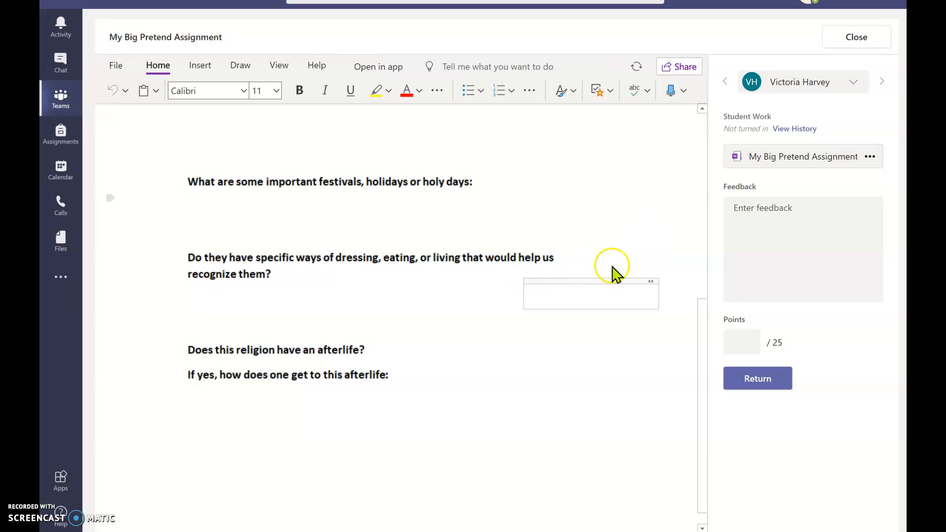
left_click(665, 197)
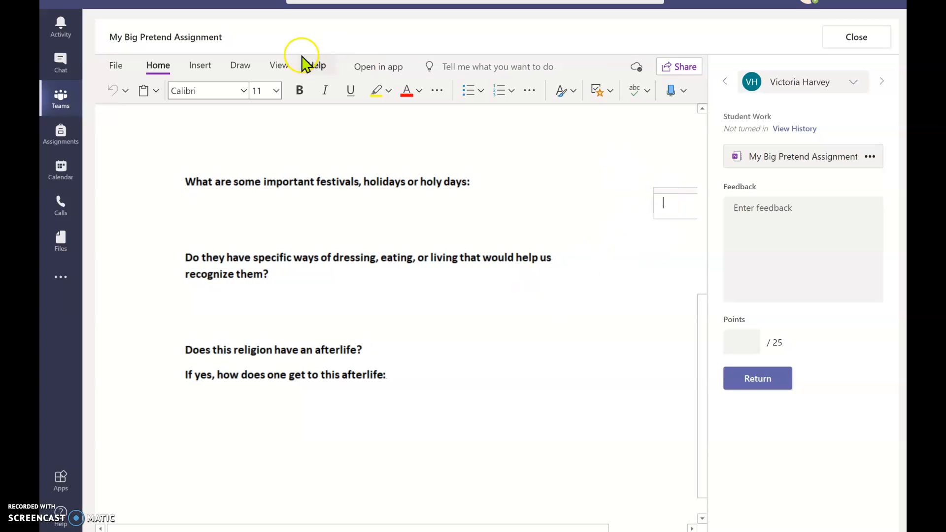
left_click(201, 67)
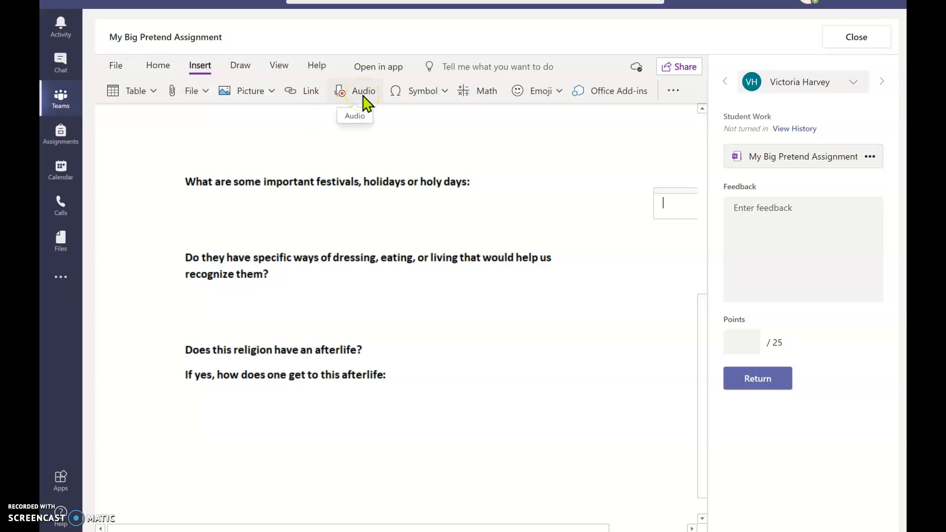
- Enter the feedback "This looks great!" and a score of 15 points for the student's work
left_click(778, 237)
type("This looks")
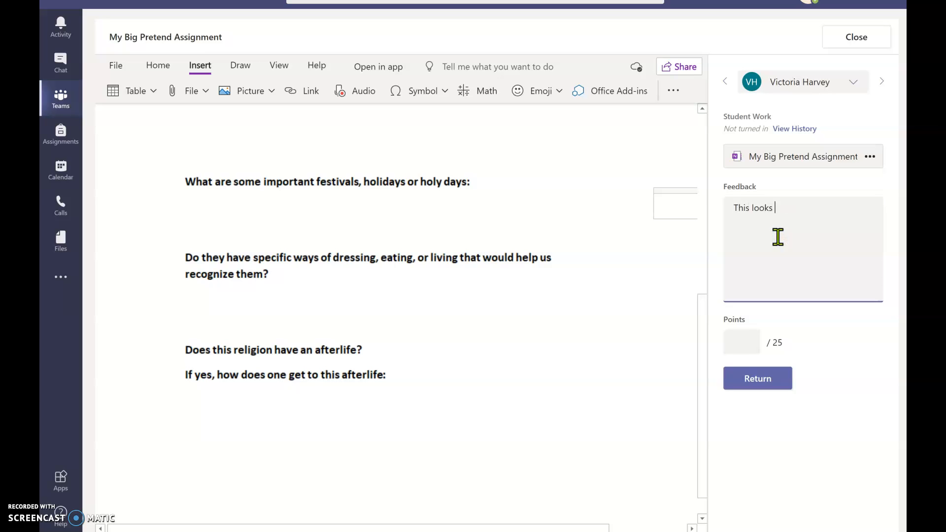
left_click(740, 337)
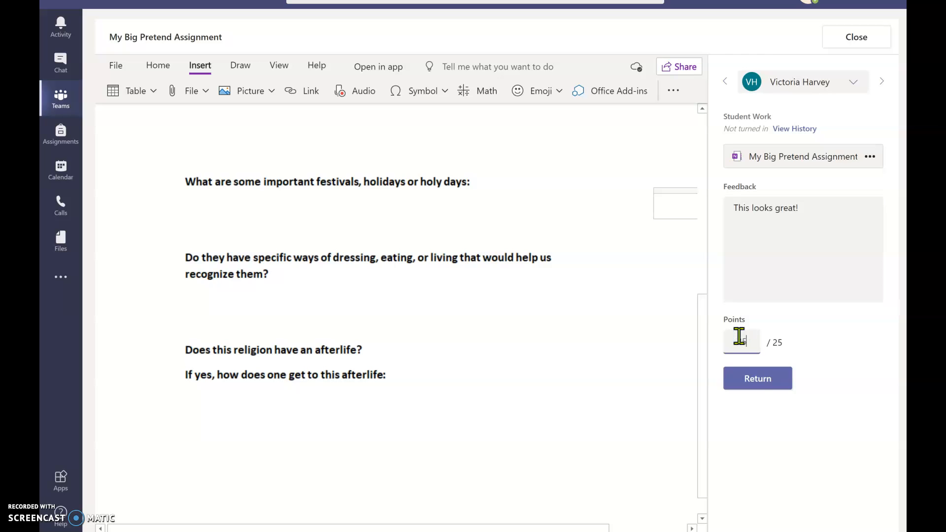
type("25")
left_click(754, 377)
- Replace the feedback with "This needs to be finished." and close the student's work
left_click_drag(805, 206, 732, 205)
key("BackSpace")
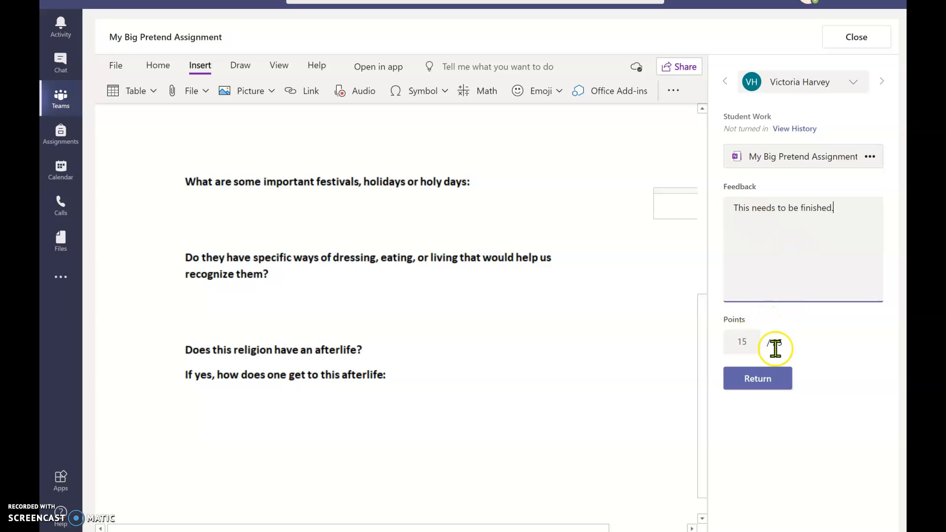
left_click(753, 384)
left_click(799, 238)
left_click(848, 37)
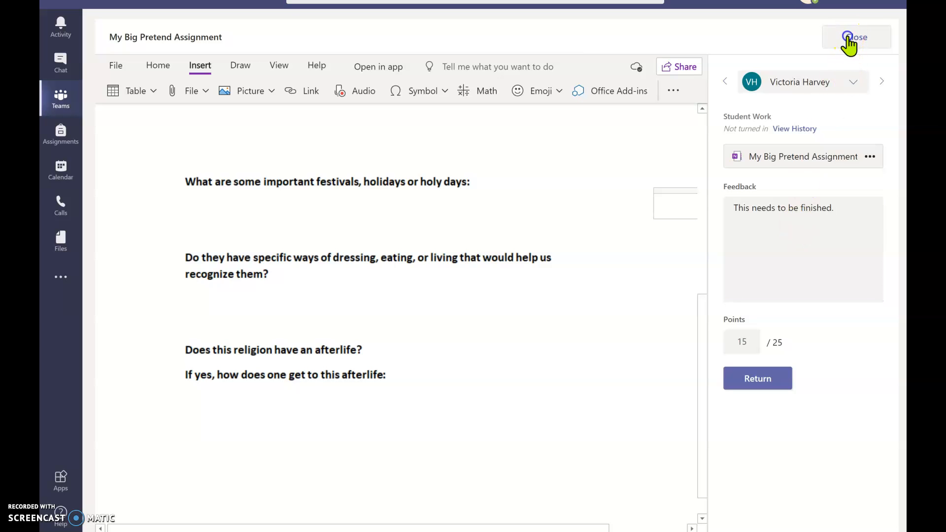
left_click(60, 98)
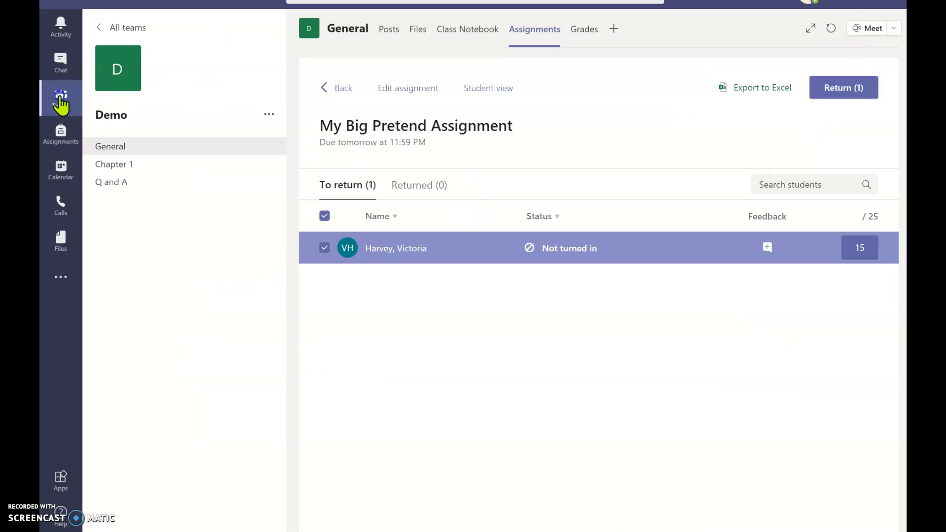